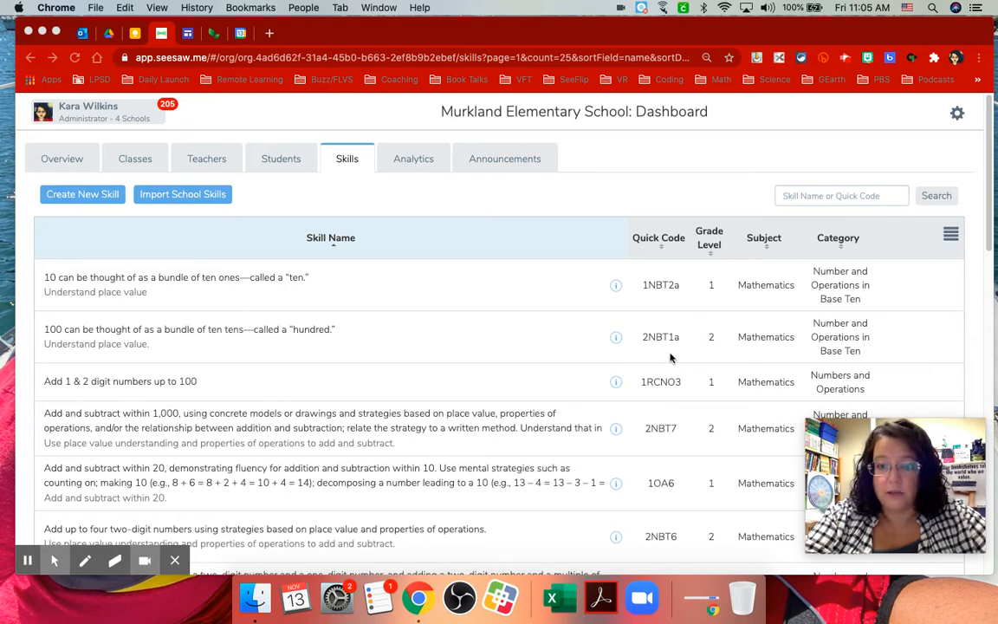
Look over the school's skills list with its quick codes, grade levels, subjects and categories
scroll(670, 306, down, 2)
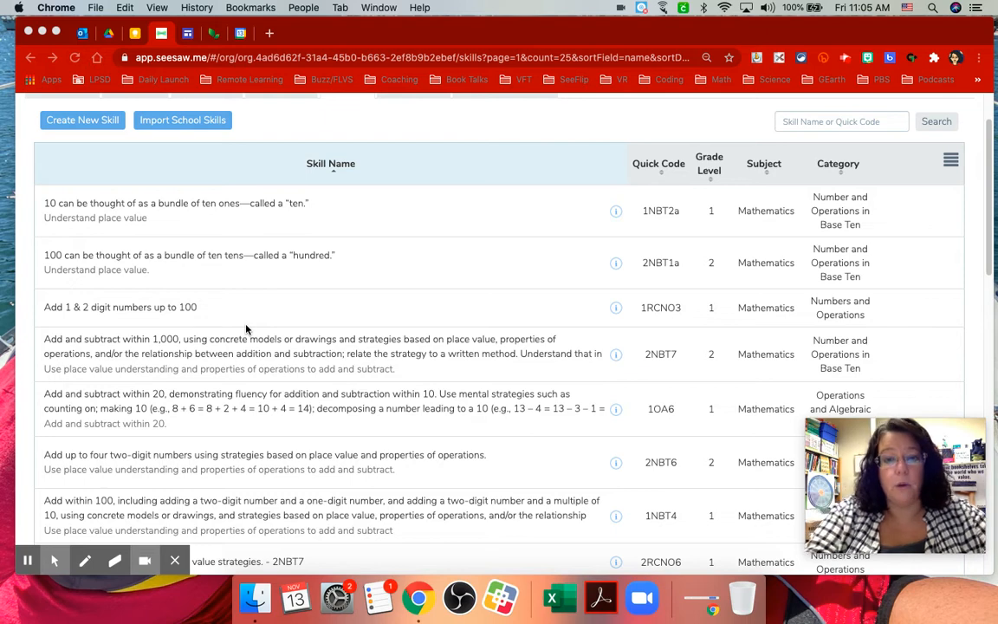
scroll(245, 329, up, 2)
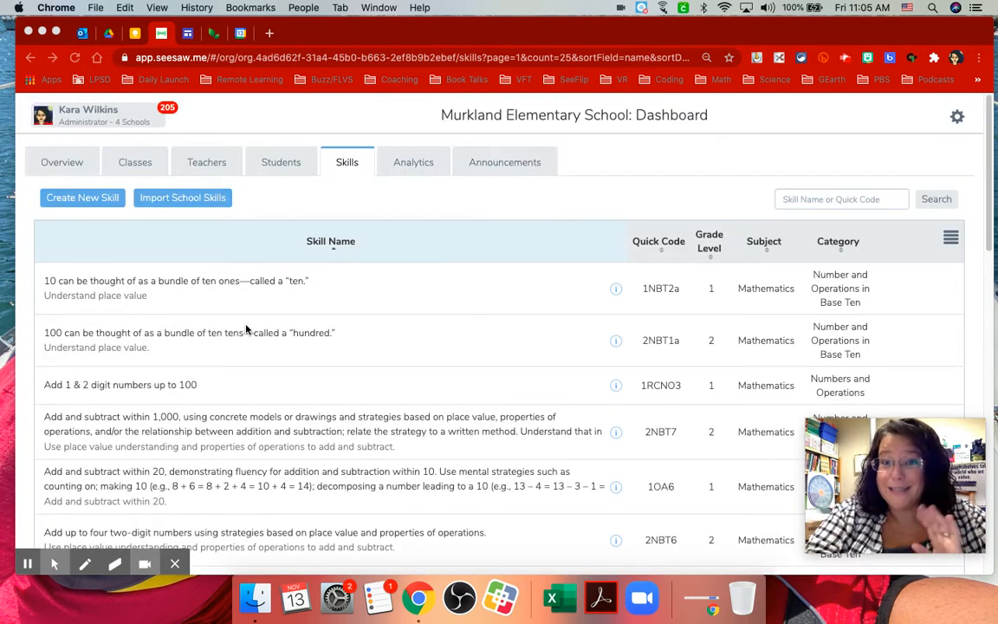
scroll(245, 329, down, 1)
scroll(245, 330, down, 1)
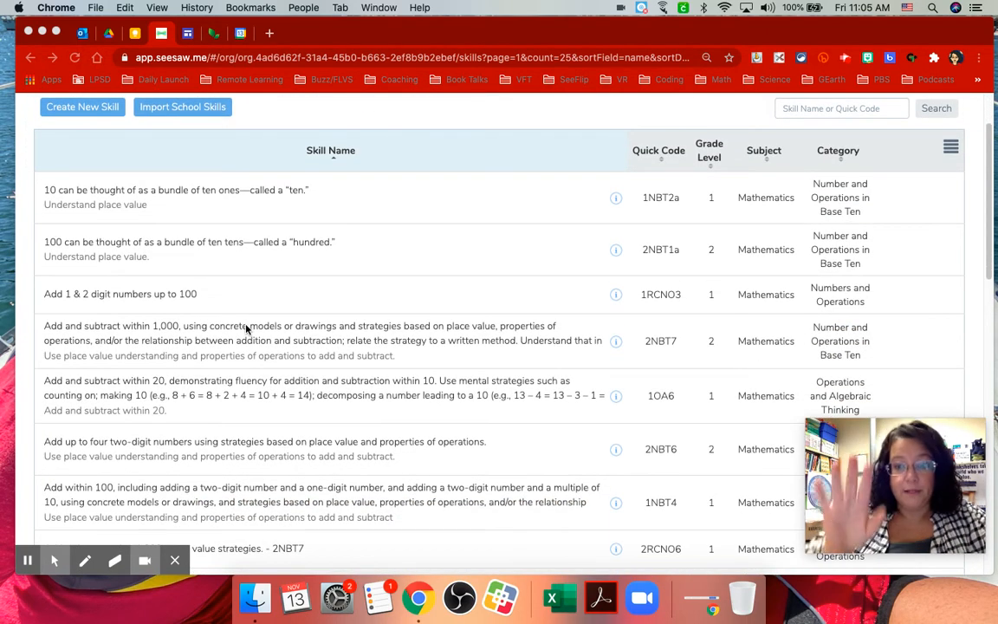
scroll(243, 318, up, 3)
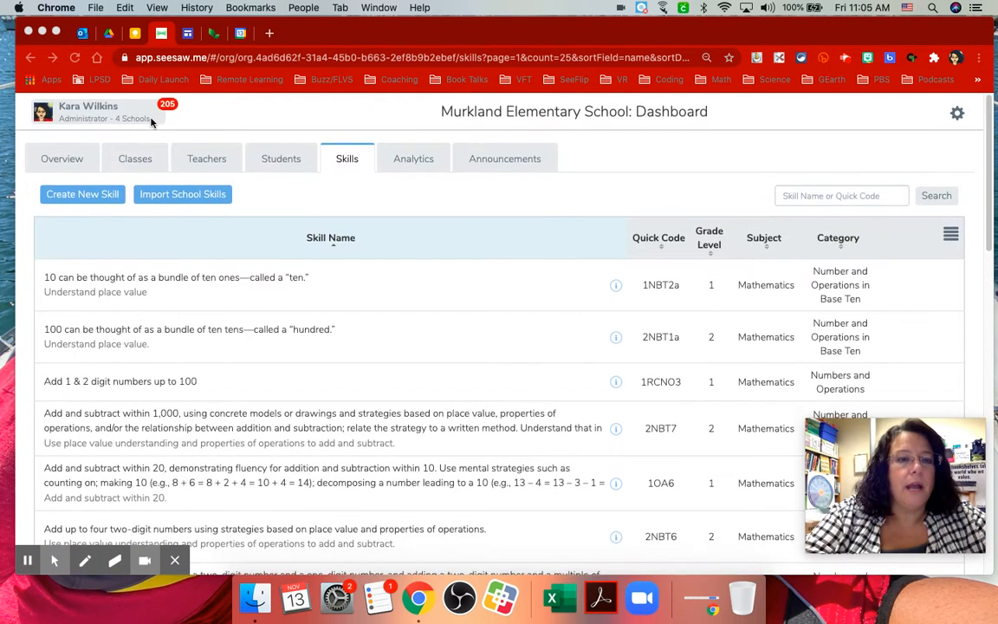
Switch from the administrator account to the teacher account and show the test class's Skills overview
click(159, 115)
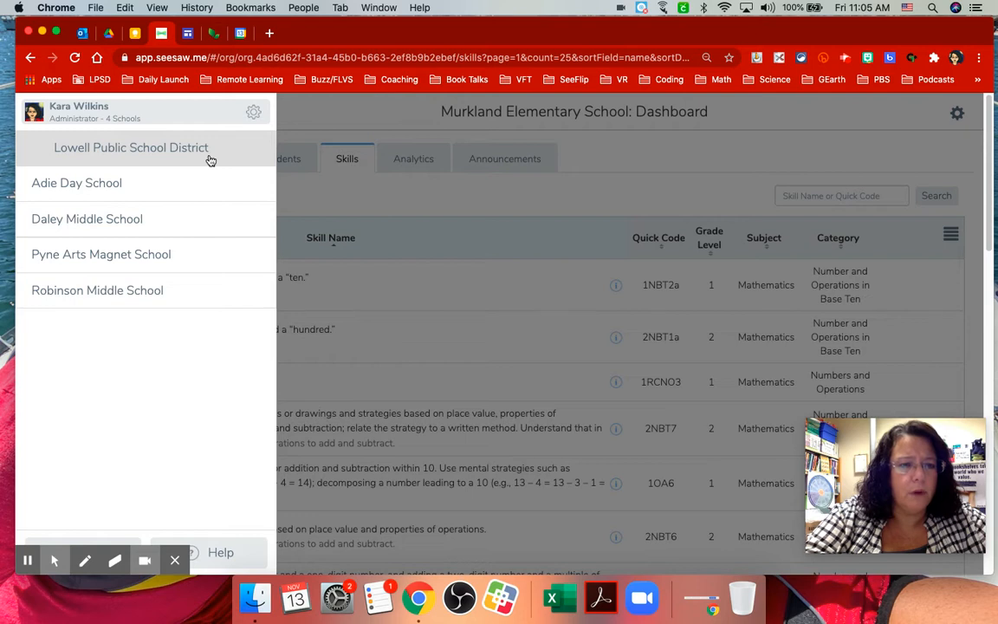
click(253, 113)
click(224, 286)
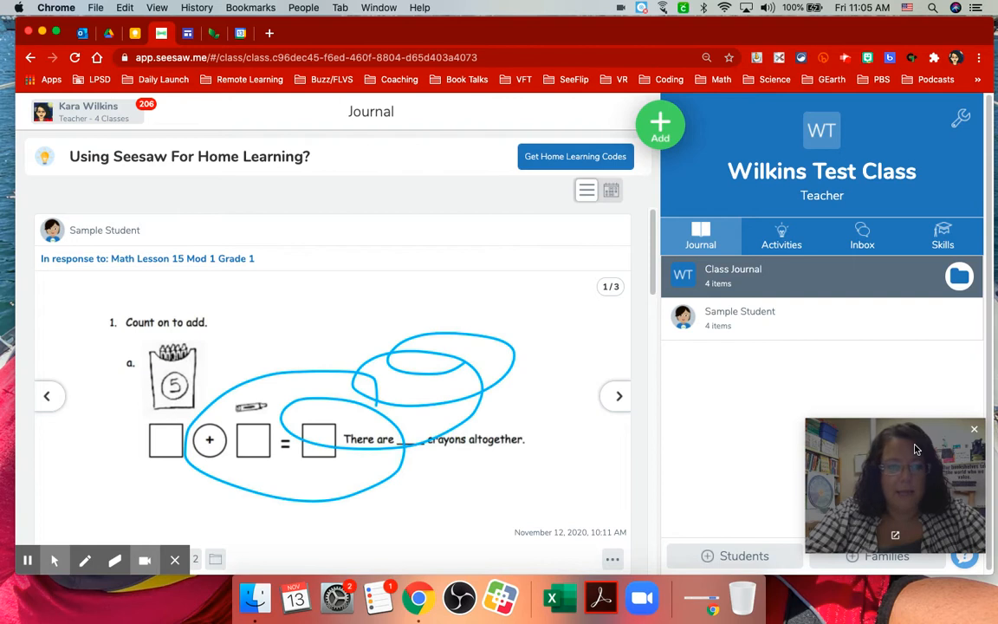
drag(915, 449, 178, 429)
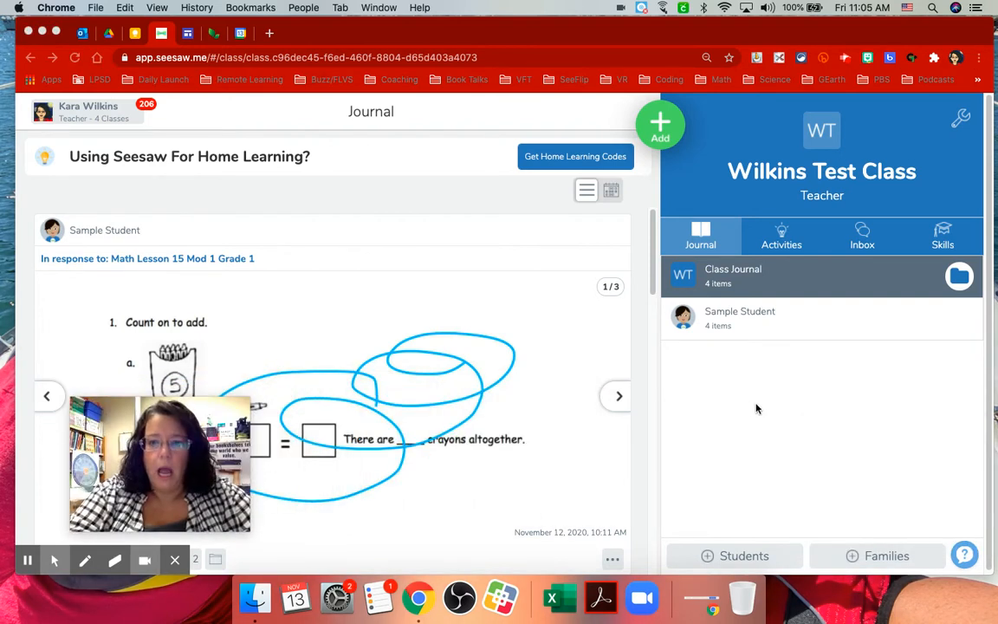
click(940, 236)
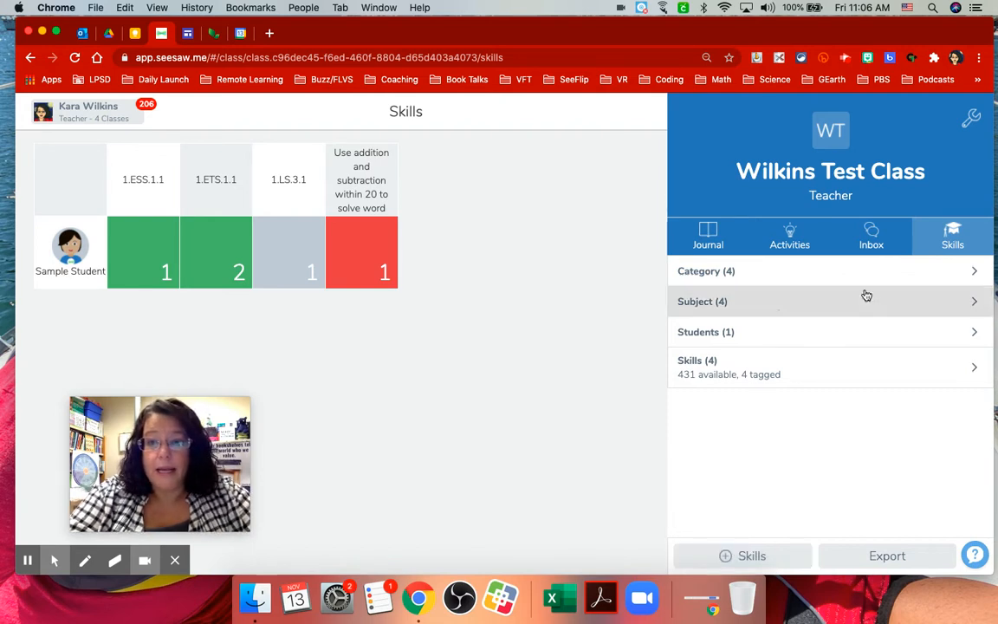
Open the class settings at the Skills section
click(970, 121)
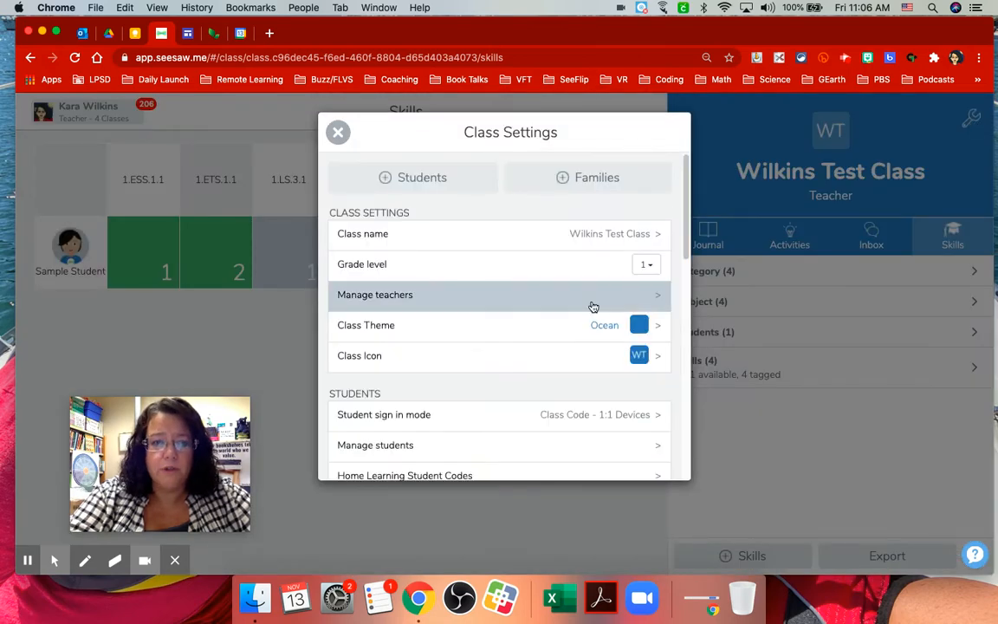
scroll(593, 305, down, 5)
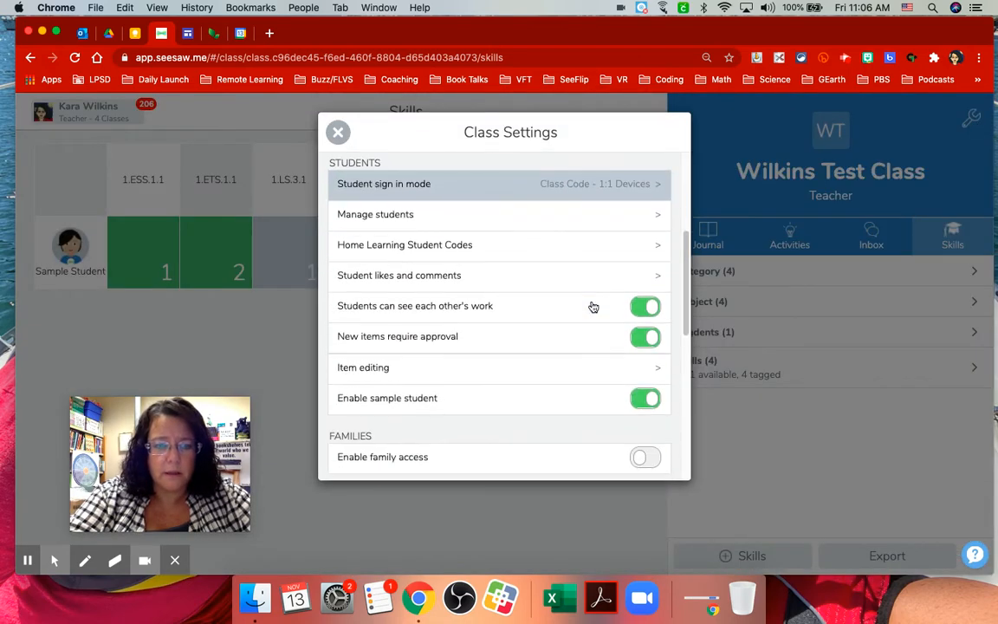
scroll(592, 306, down, 5)
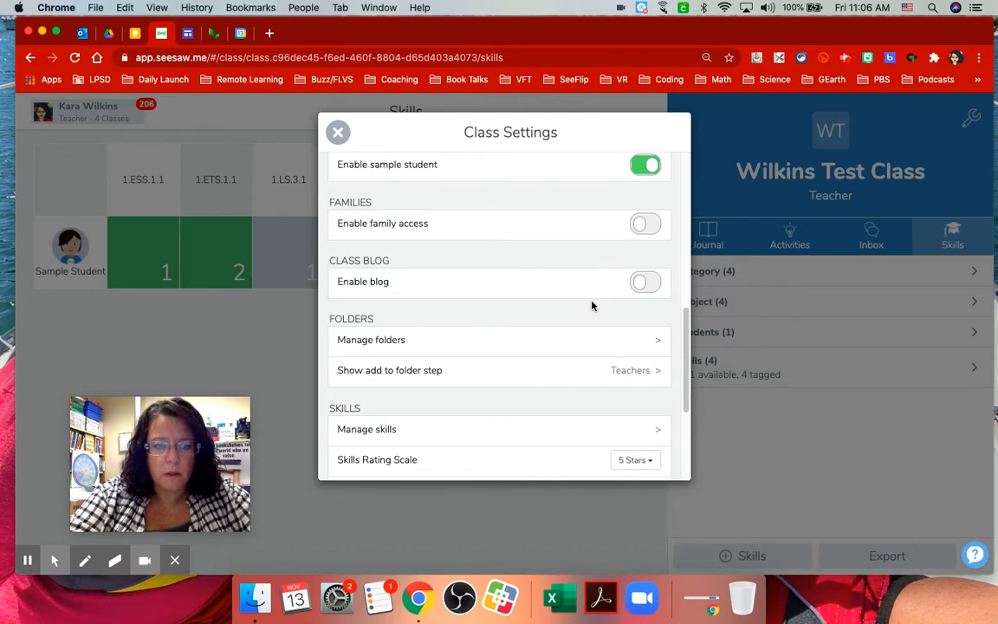
scroll(592, 305, down, 2)
Set the class's skills rating scale to 4 Stars and confirm the conversion
click(636, 341)
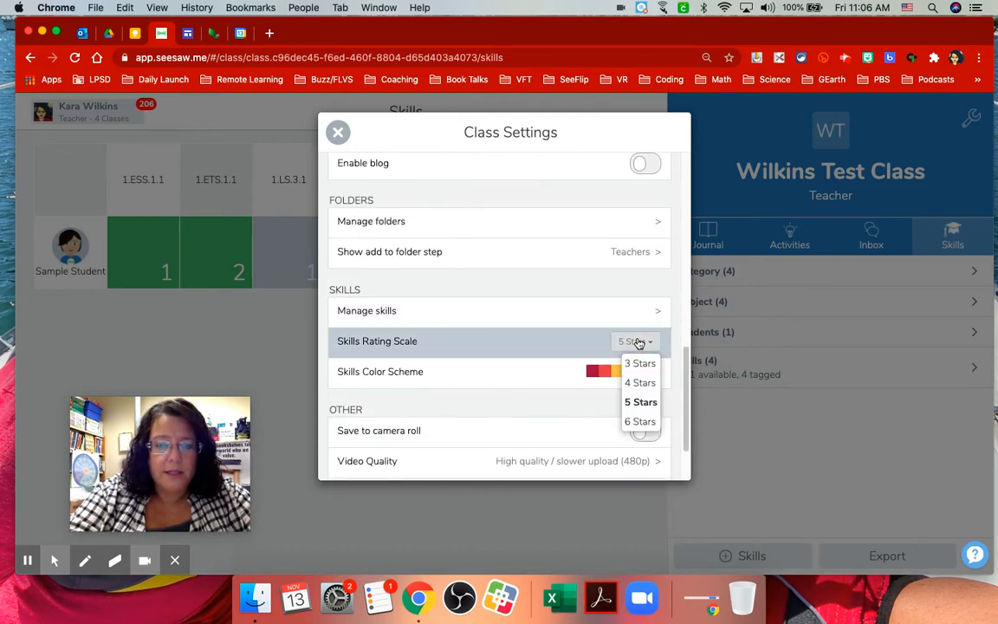
click(643, 384)
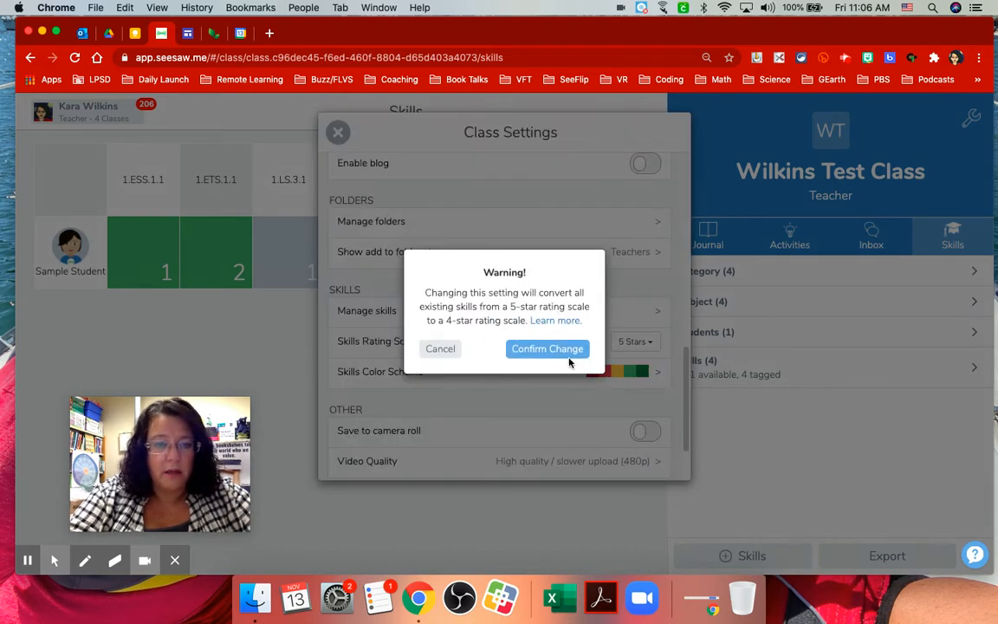
click(565, 355)
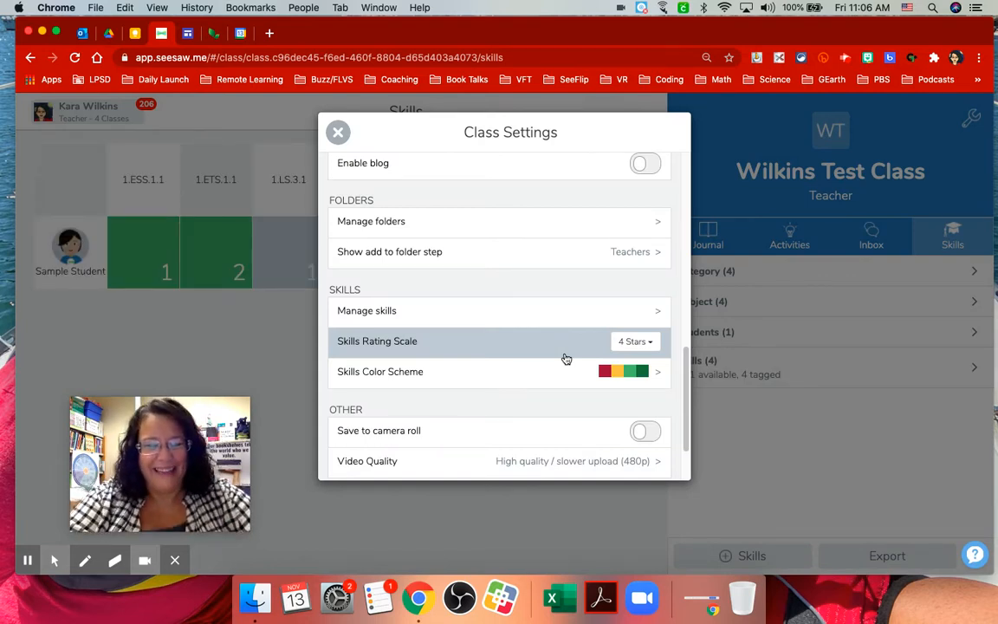
Return the skills rating scale to 5 Stars and confirm the conversion
click(636, 345)
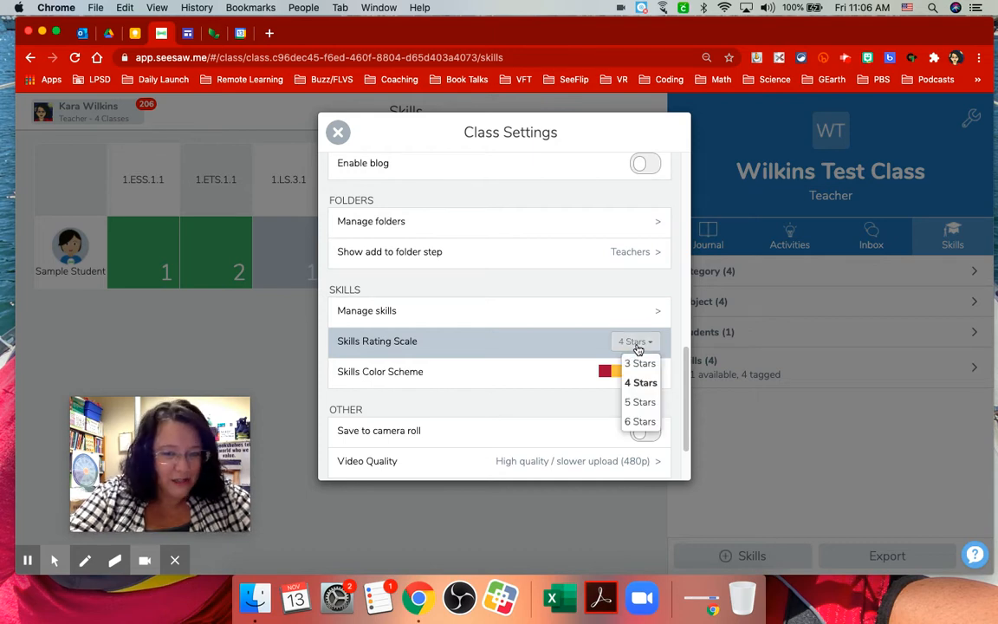
click(639, 402)
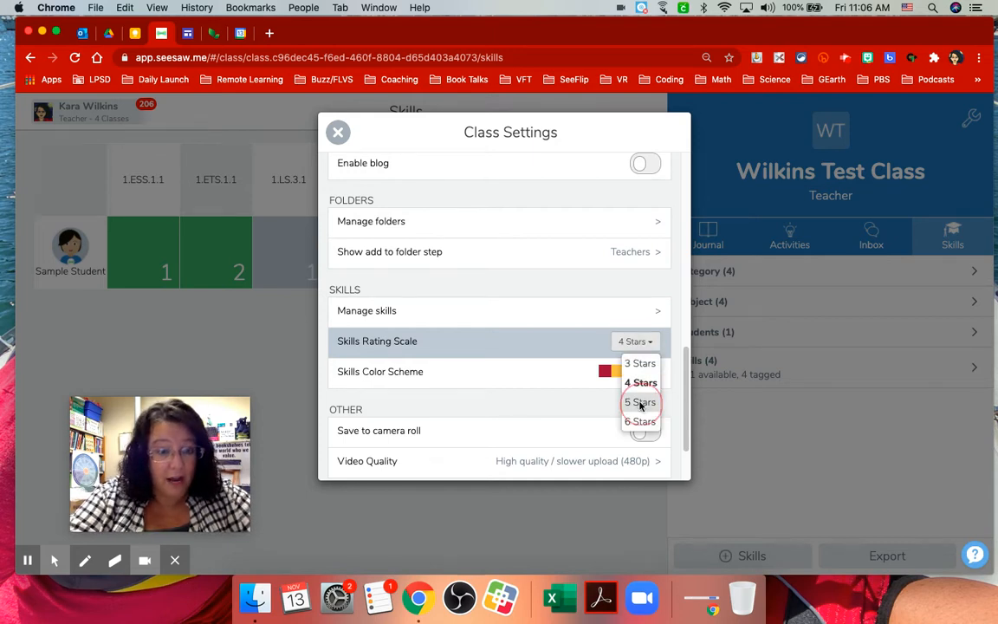
click(558, 352)
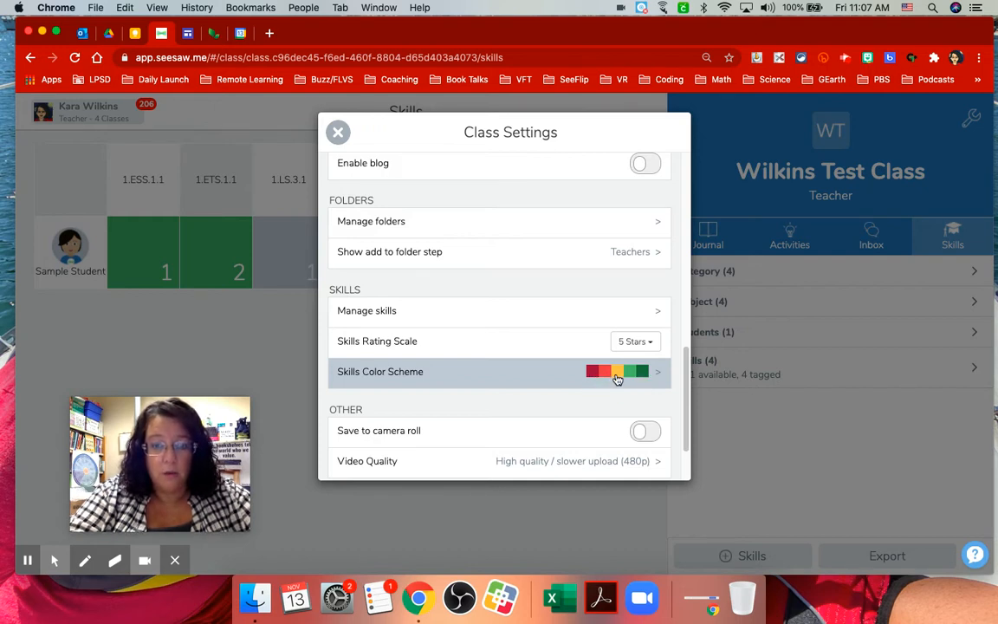
Choose the red-orange-yellow-green skills color scheme and close the class settings
click(661, 378)
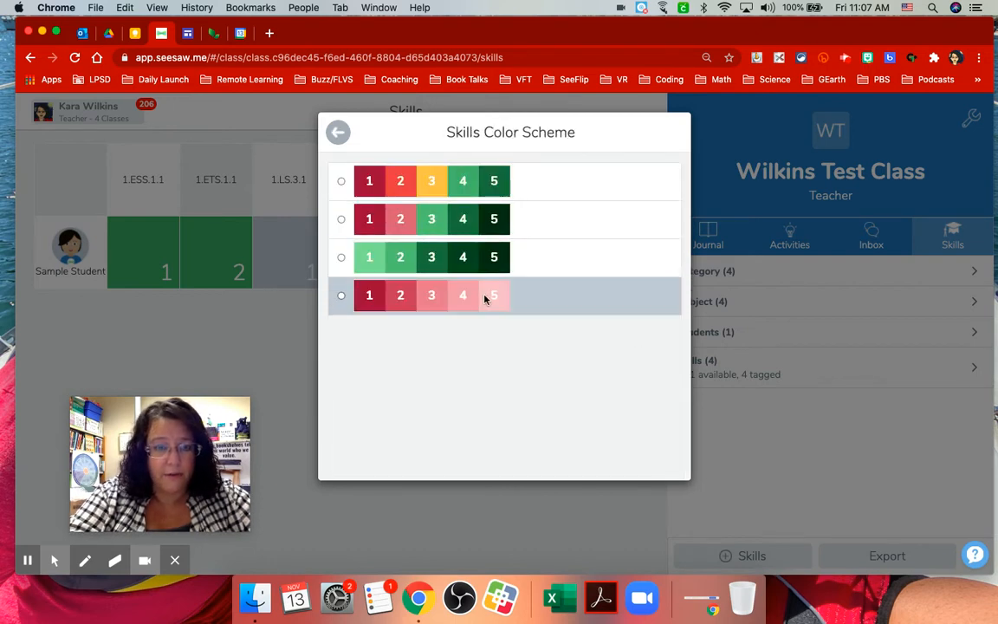
click(340, 181)
click(338, 133)
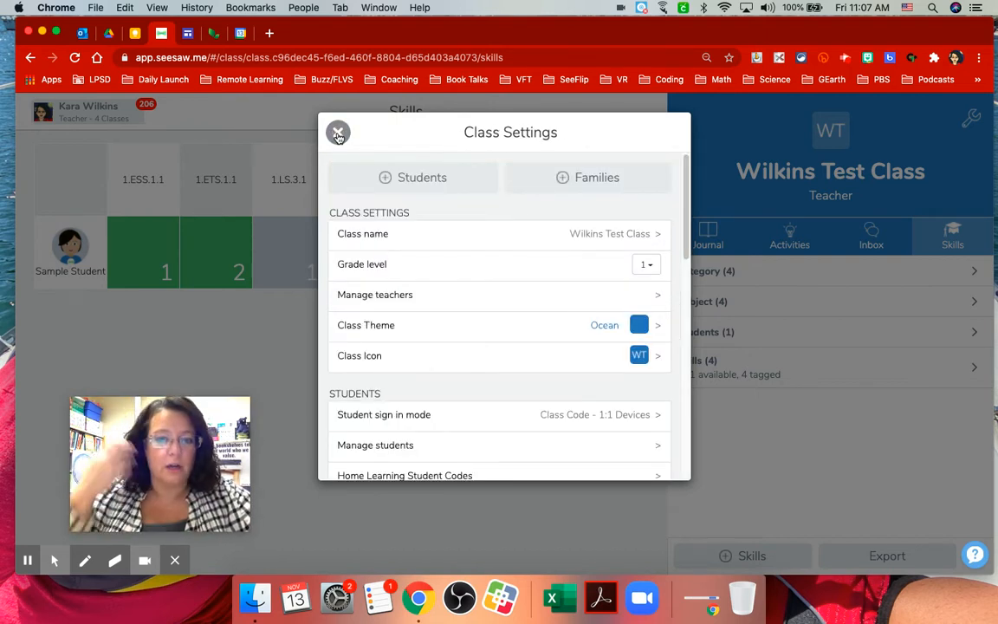
click(338, 135)
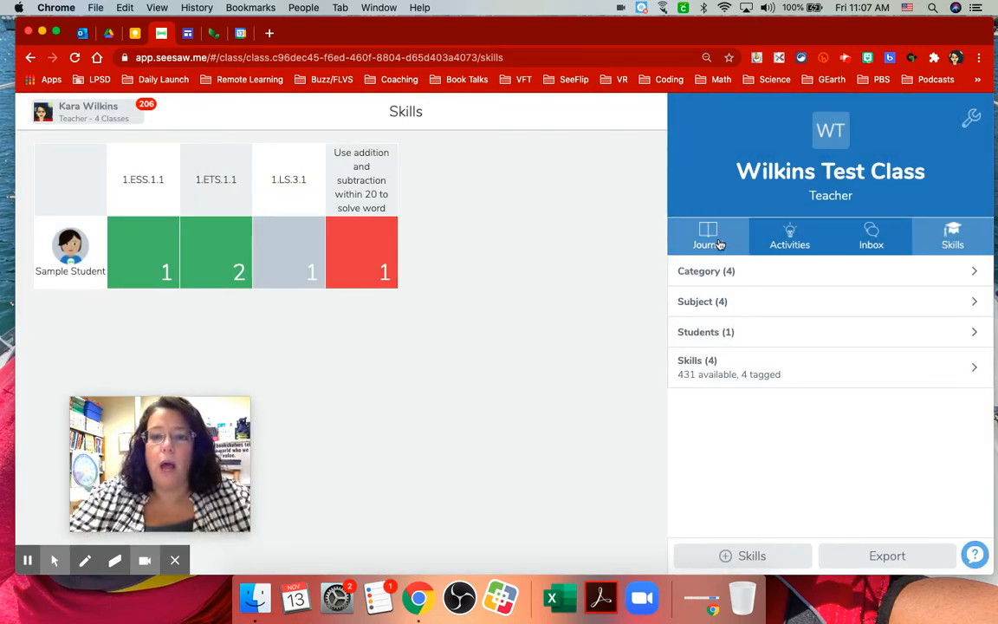
Go to the class's activities and start assigning a new activity from the Activity Library
click(791, 231)
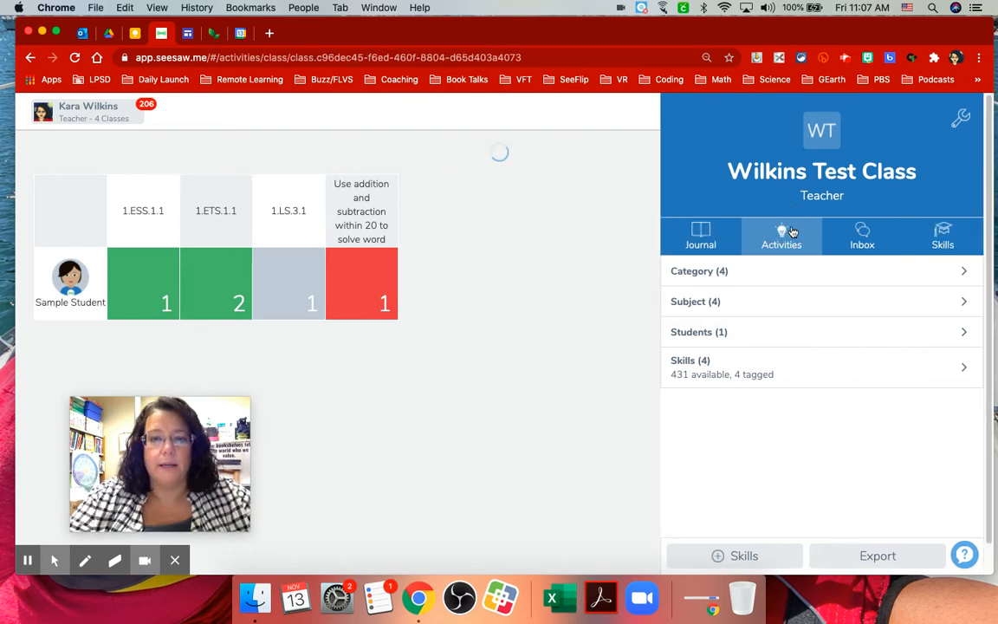
click(668, 128)
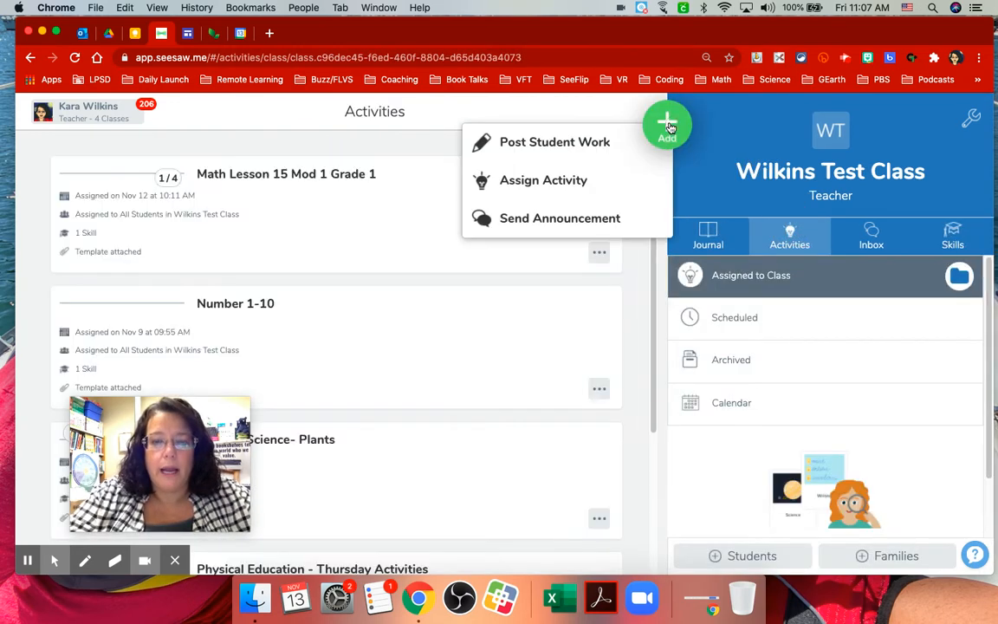
click(525, 185)
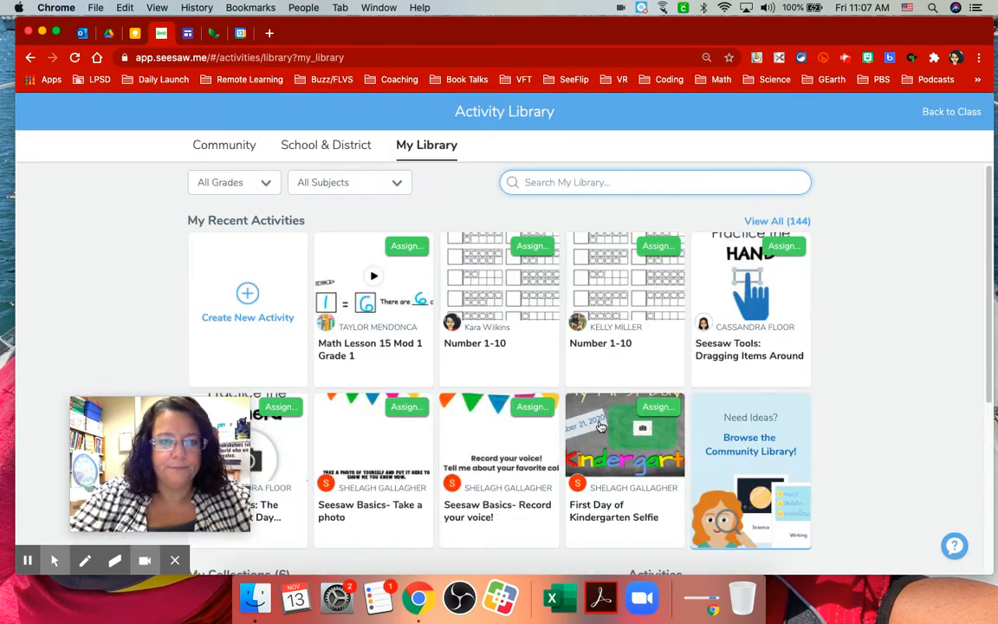
Filter the activities in My Library to 1st Grade and the subject Math
click(258, 188)
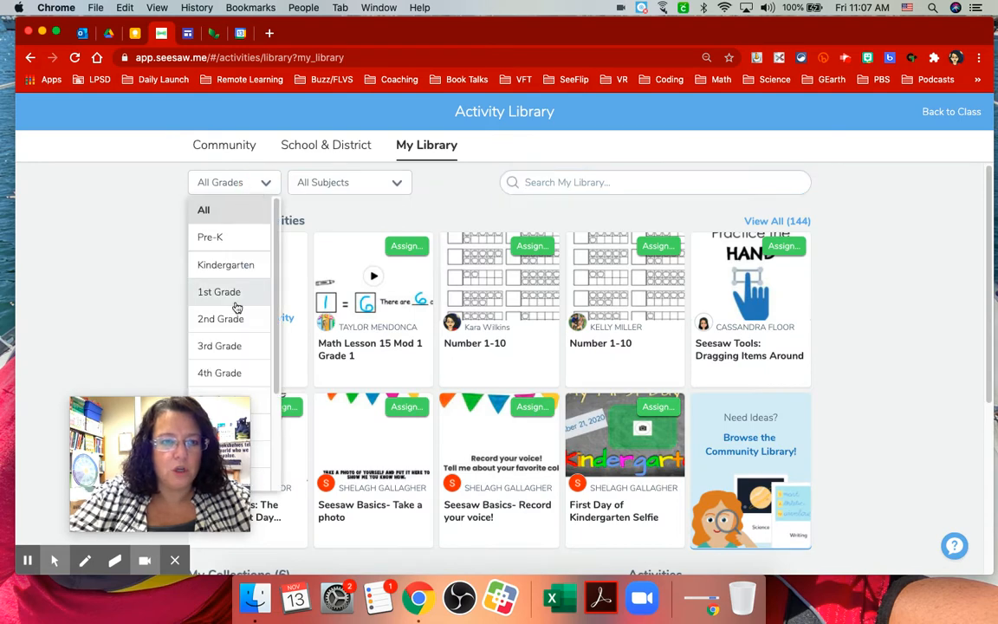
click(231, 297)
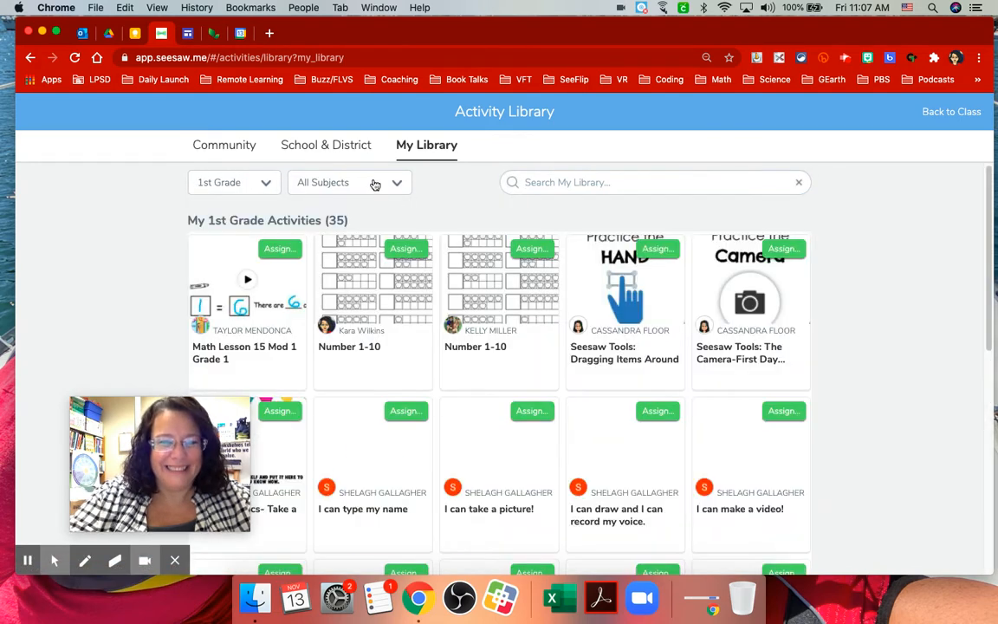
click(374, 183)
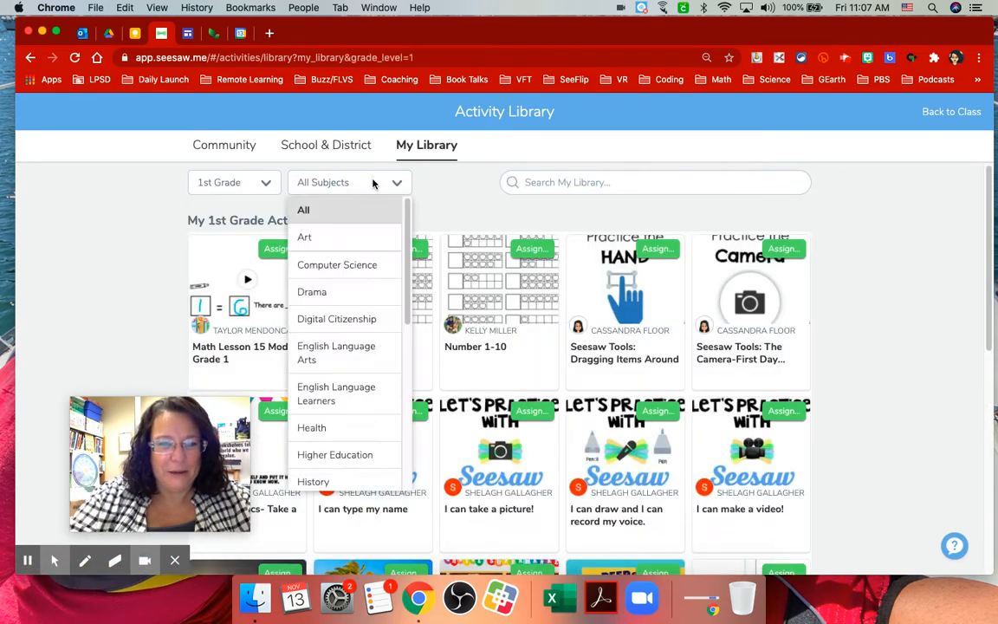
scroll(336, 403, down, 3)
click(339, 405)
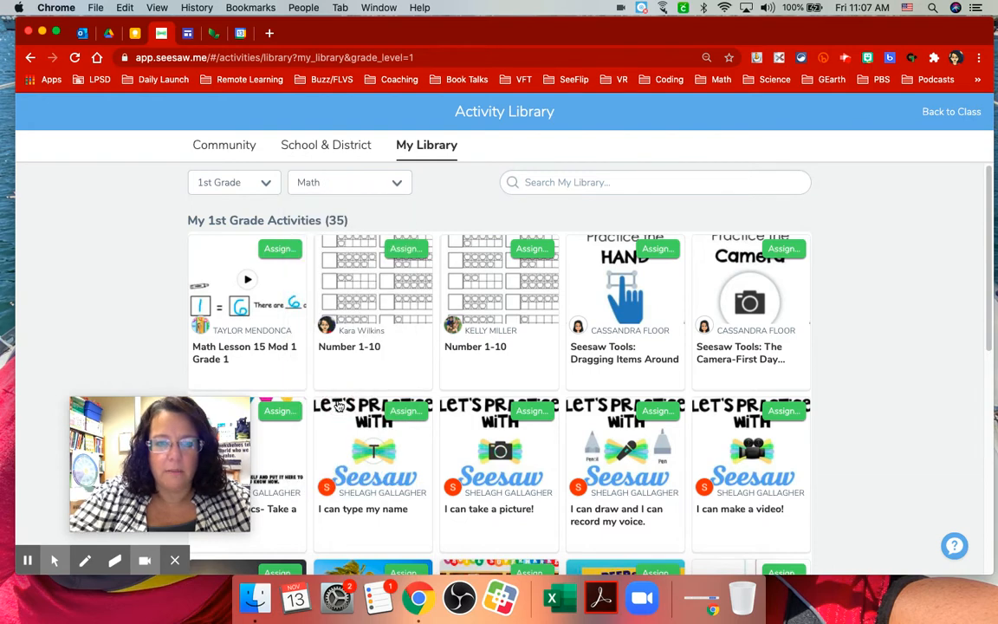
Switch to the Community activities and filter the 1st Grade ones by the subject Math
click(228, 145)
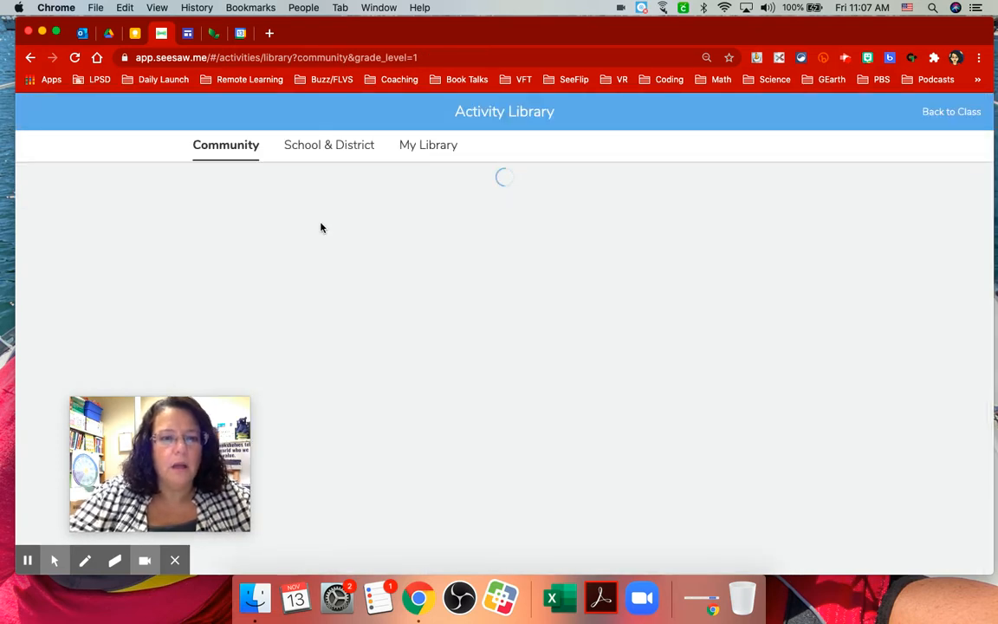
click(349, 189)
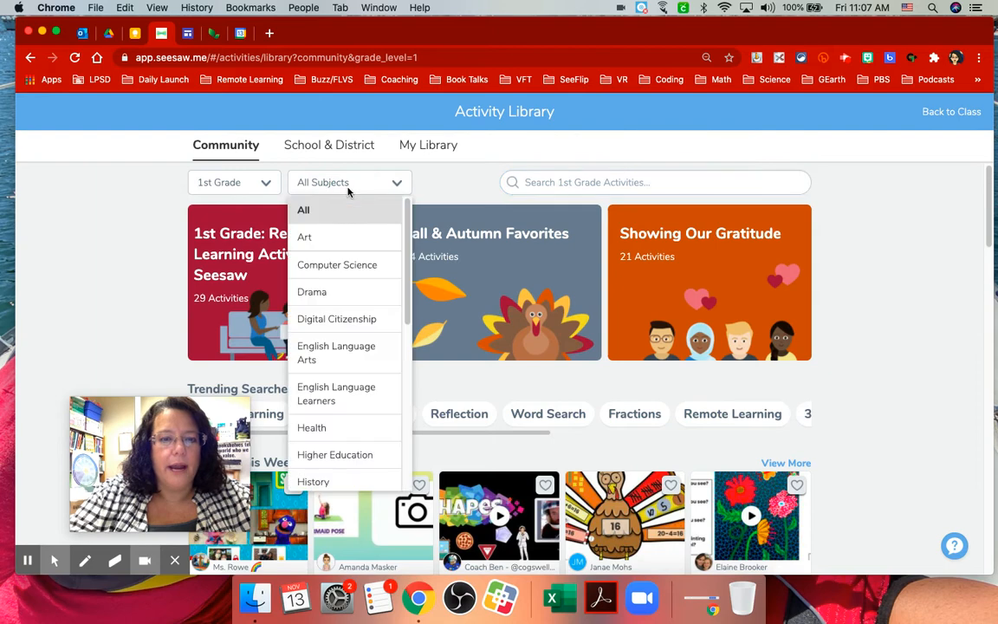
scroll(358, 433, down, 2)
click(358, 433)
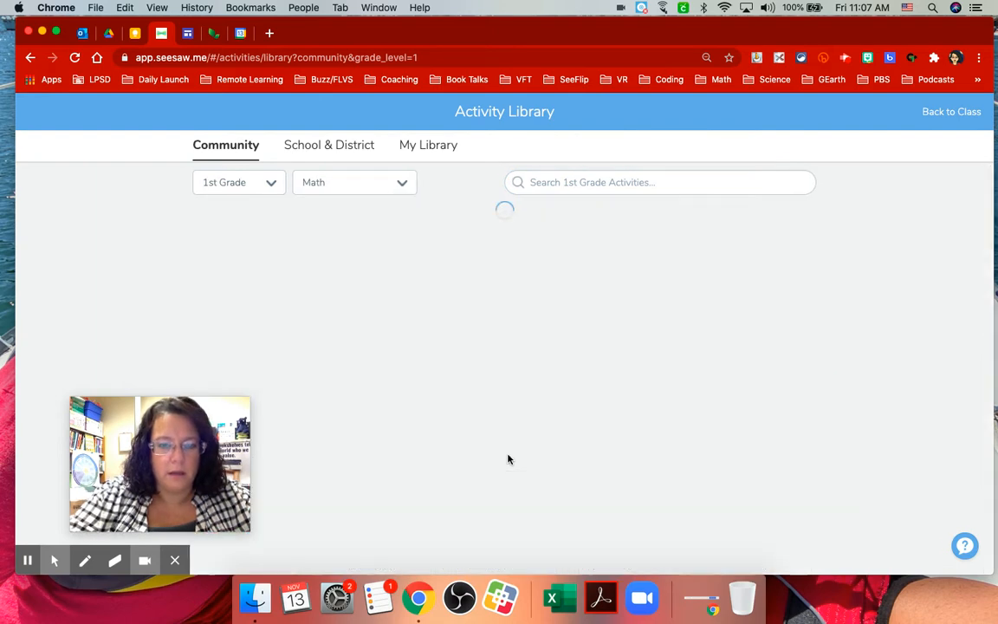
Browse the 1st Grade Math community activities and open Domino Addition
scroll(508, 459, down, 3)
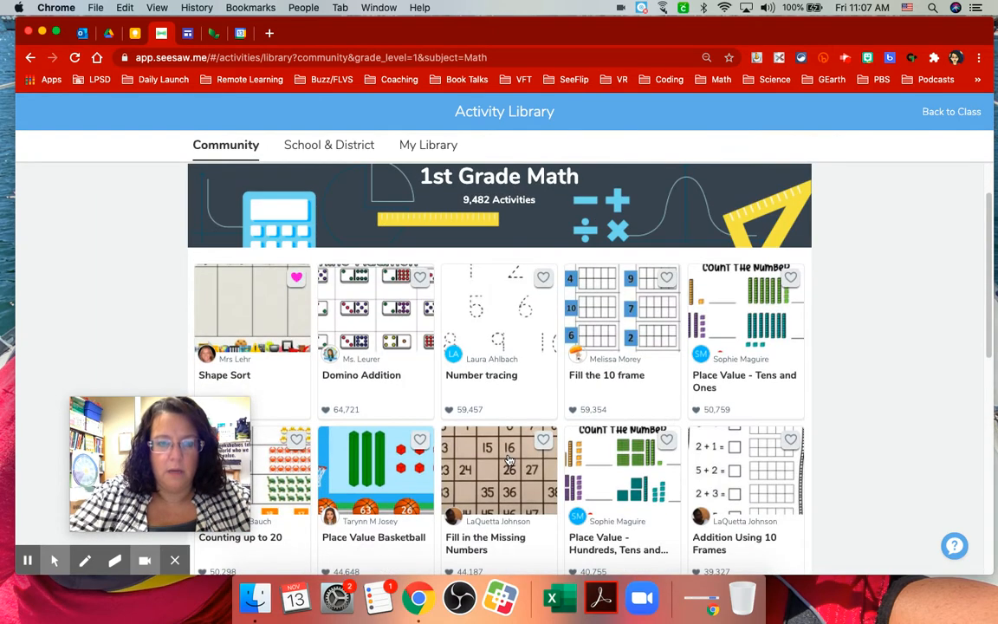
scroll(509, 462, down, 2)
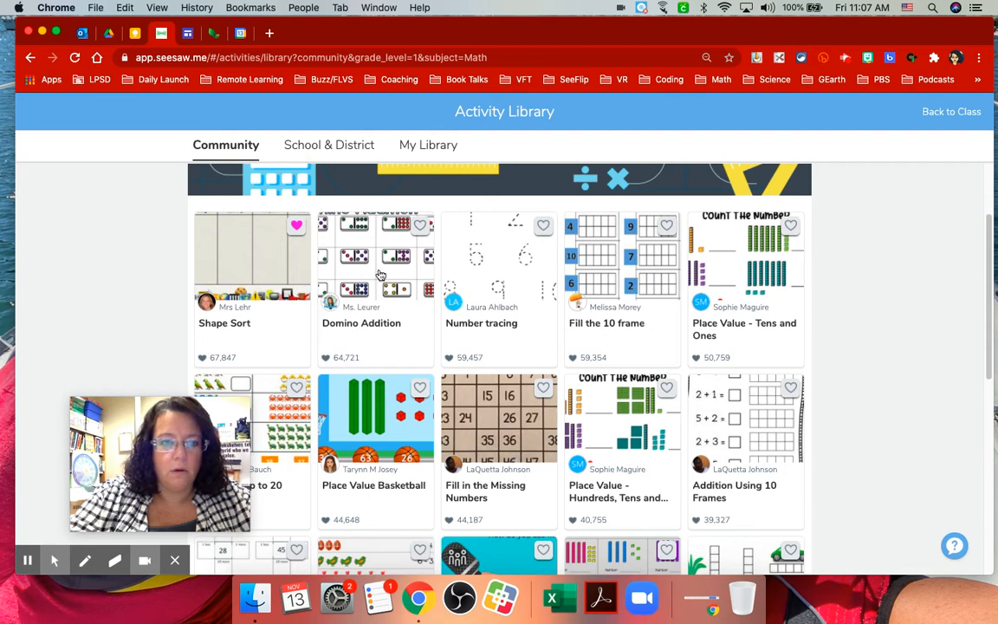
scroll(381, 276, up, 4)
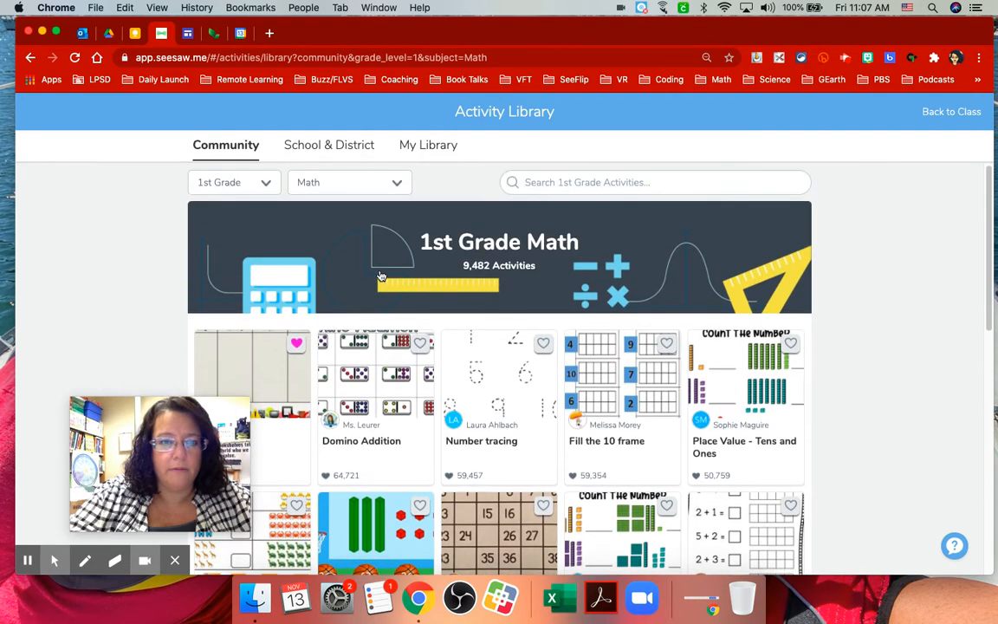
scroll(381, 275, down, 3)
click(382, 280)
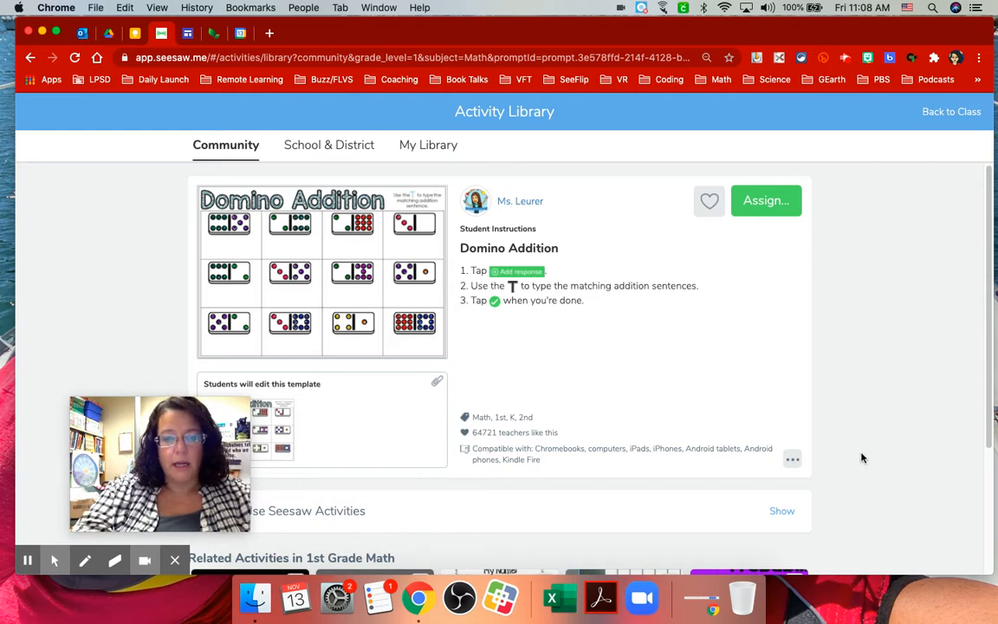
Like the Domino Addition activity to save it to the library and open it for editing
click(793, 459)
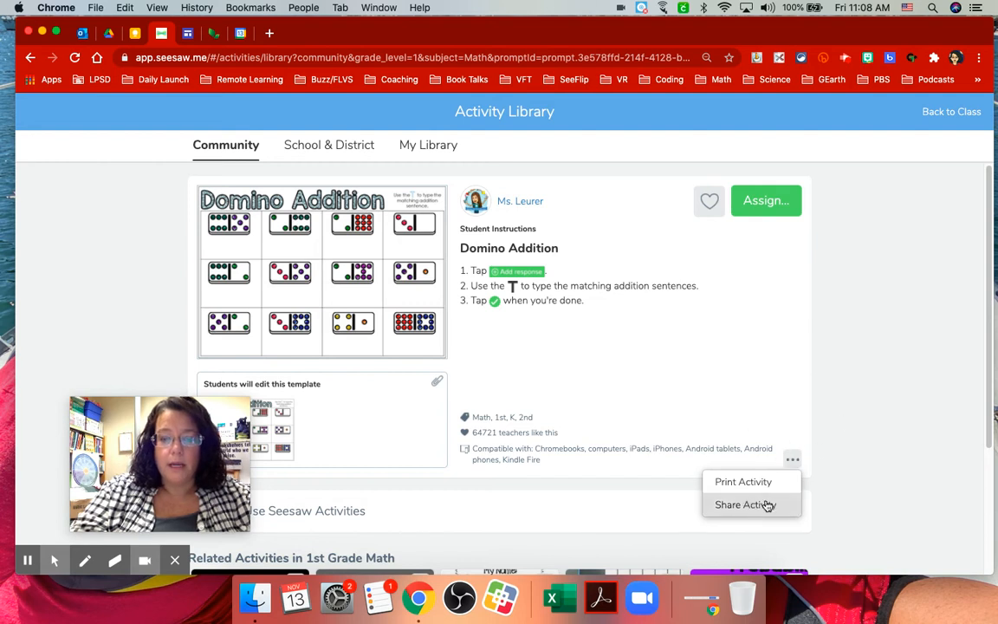
click(709, 201)
click(795, 457)
click(770, 502)
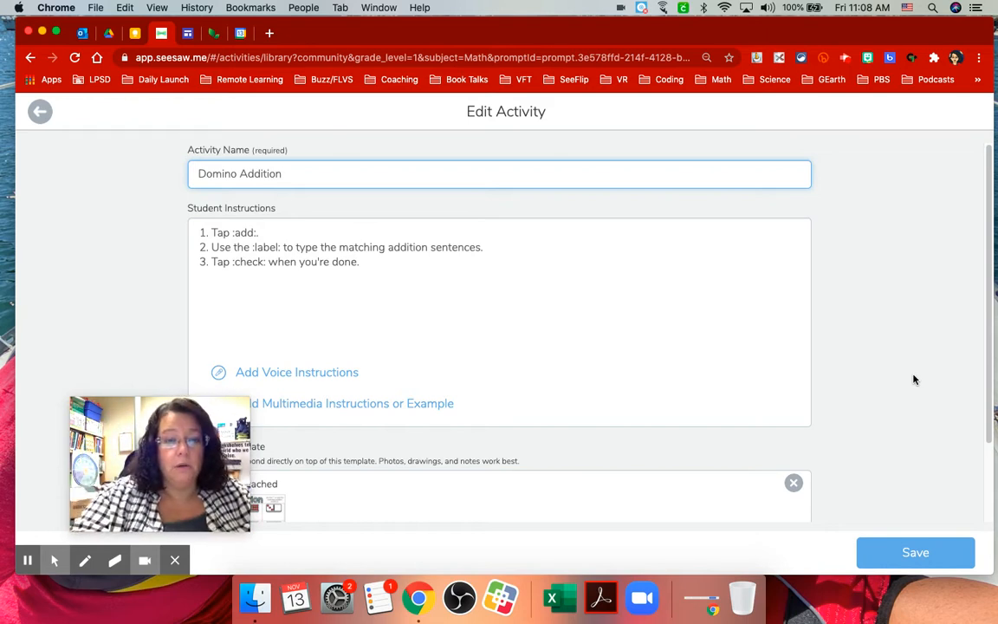
Expand the additional options of the Domino Addition activity and open its skills for tagging
scroll(912, 379, down, 1)
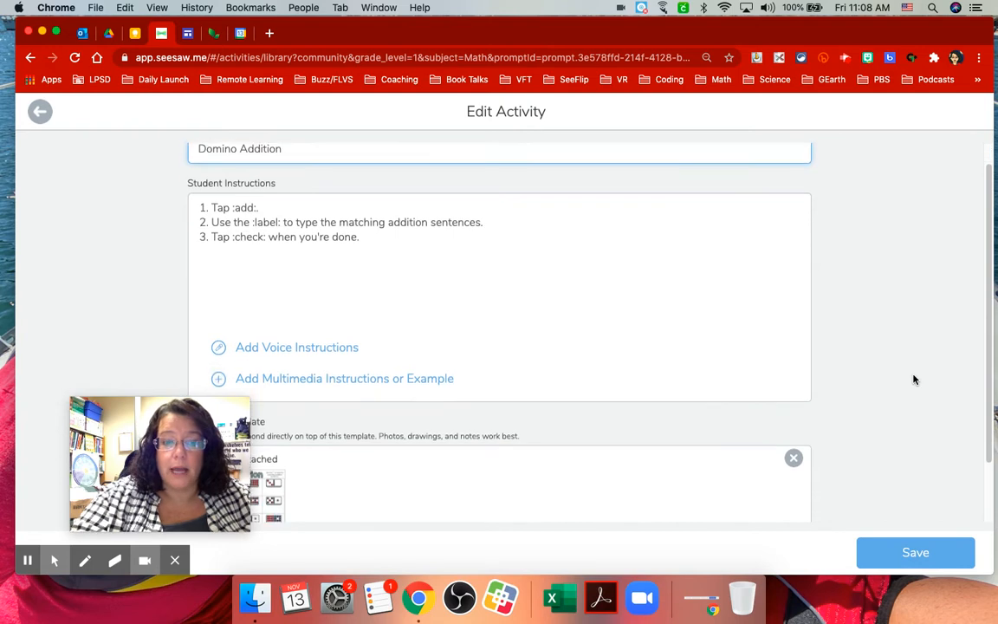
scroll(913, 380, down, 4)
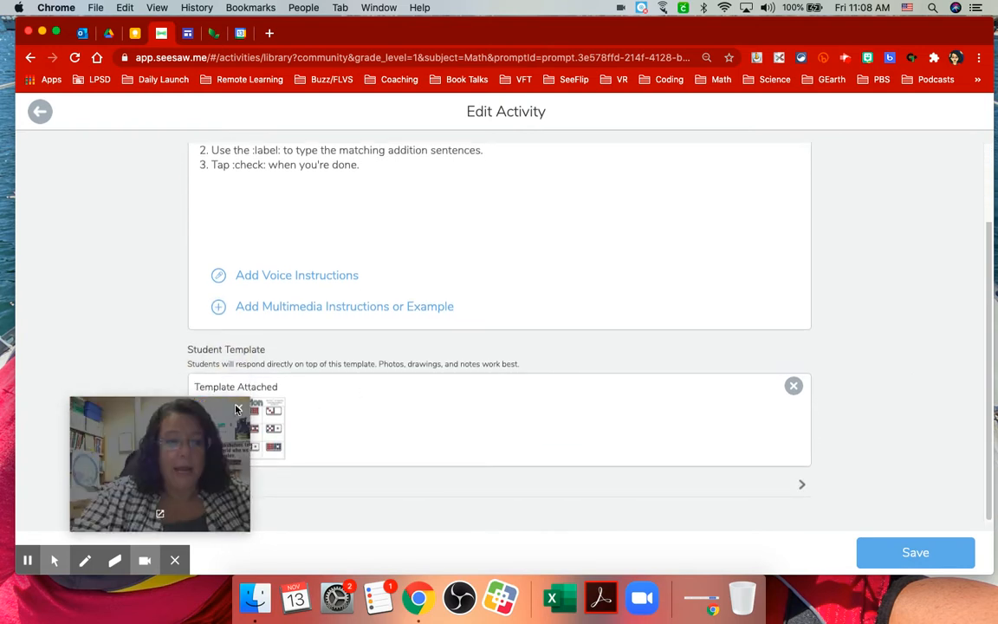
drag(205, 416, 143, 213)
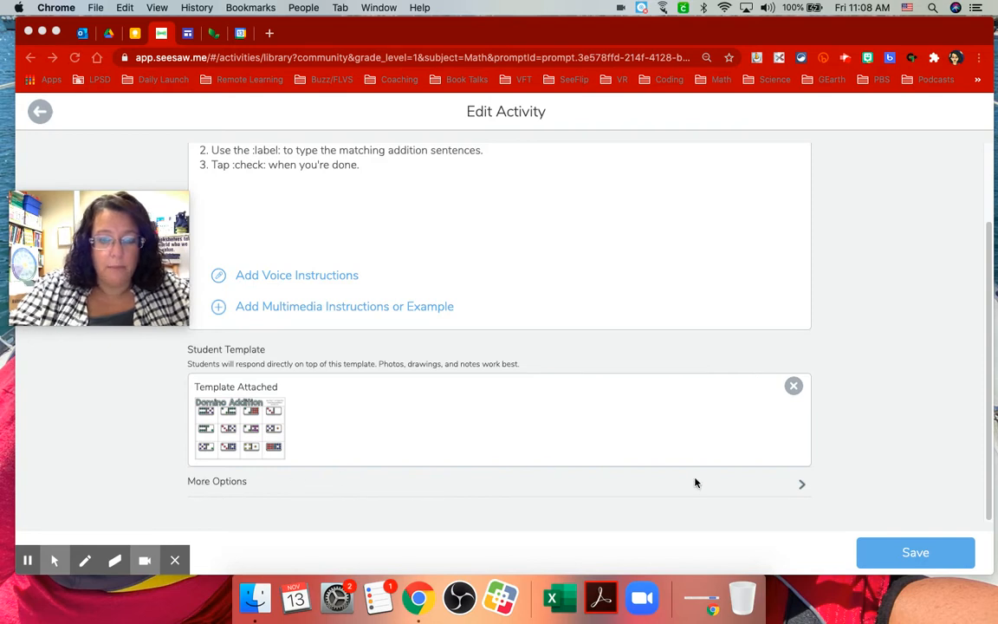
click(800, 483)
scroll(887, 483, down, 4)
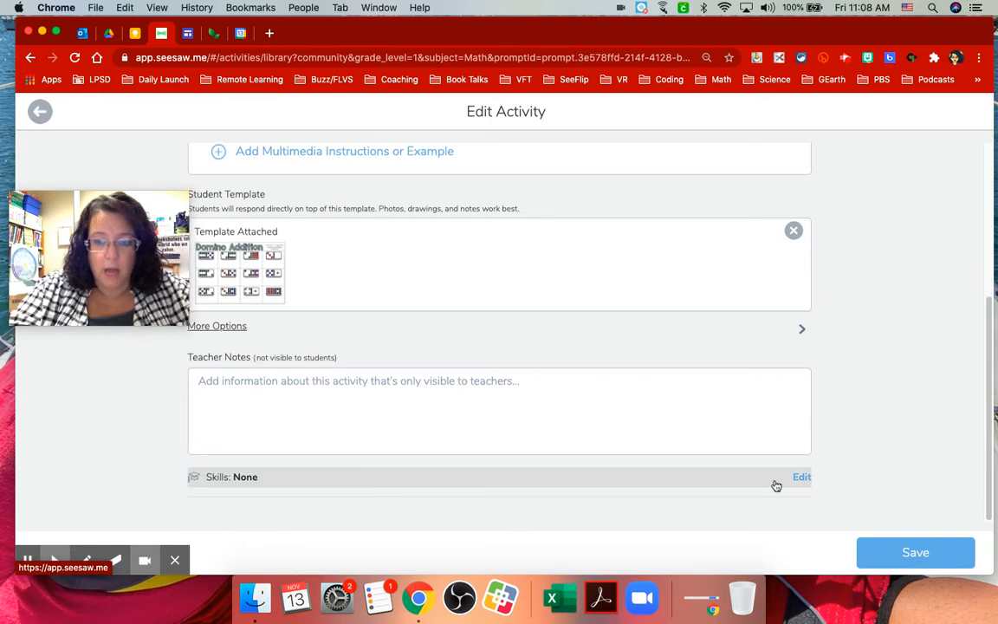
click(802, 478)
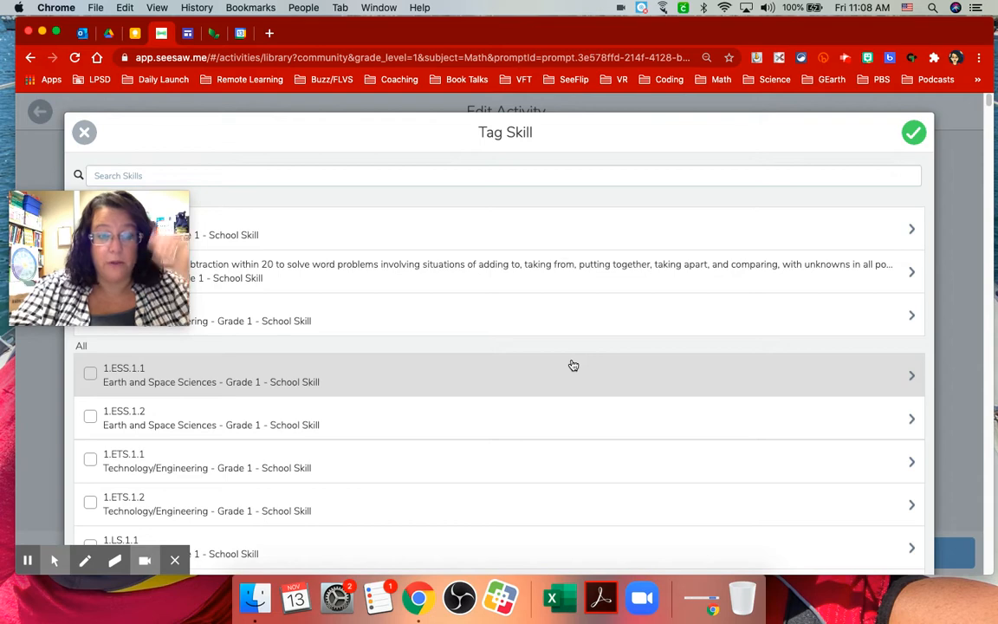
Look through the skill list, search it for "math" and tag "Add, subtract within 1,000, place value strategies. - 2NBT7 (2RCNO6)"
scroll(572, 365, down, 10)
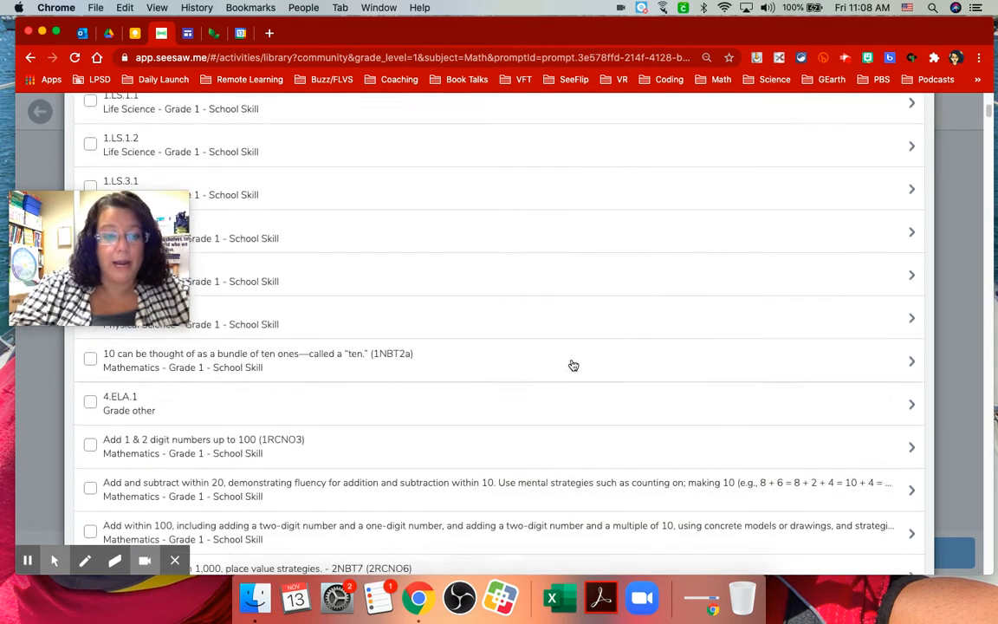
scroll(573, 364, down, 2)
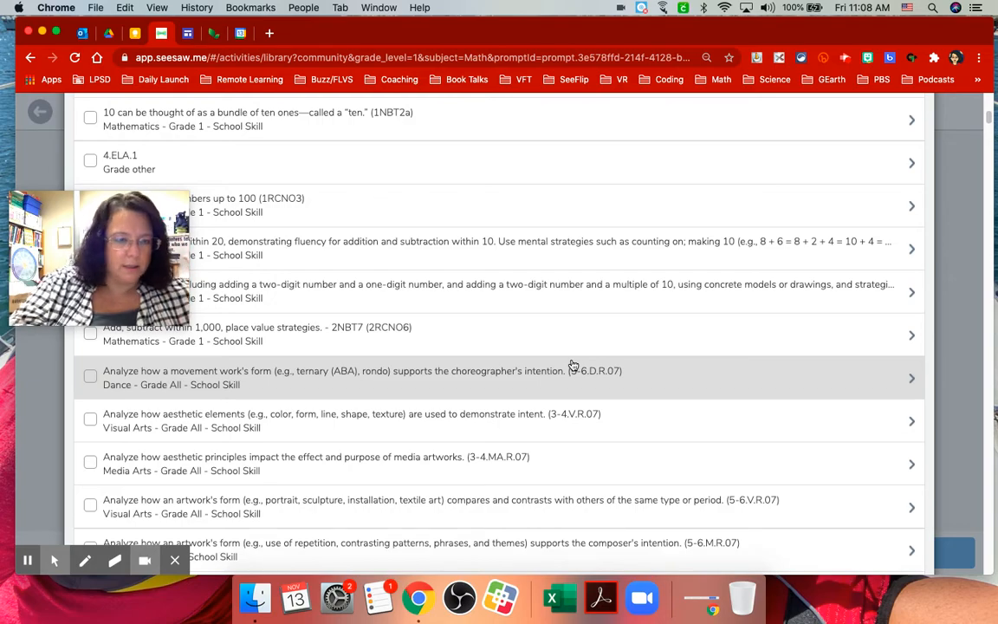
scroll(573, 364, down, 15)
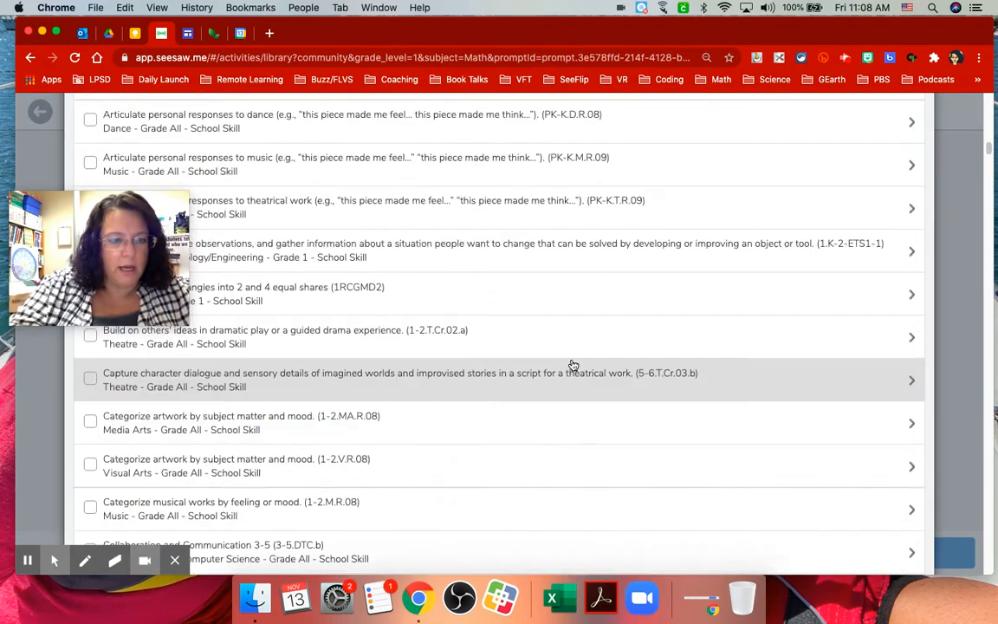
scroll(573, 364, down, 3)
scroll(572, 364, up, 20)
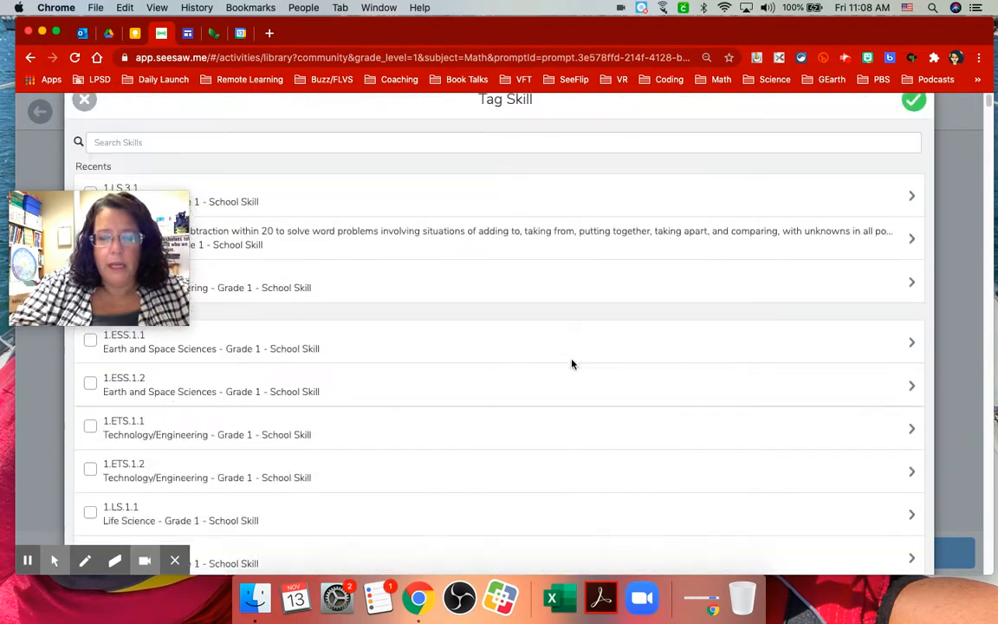
click(470, 175)
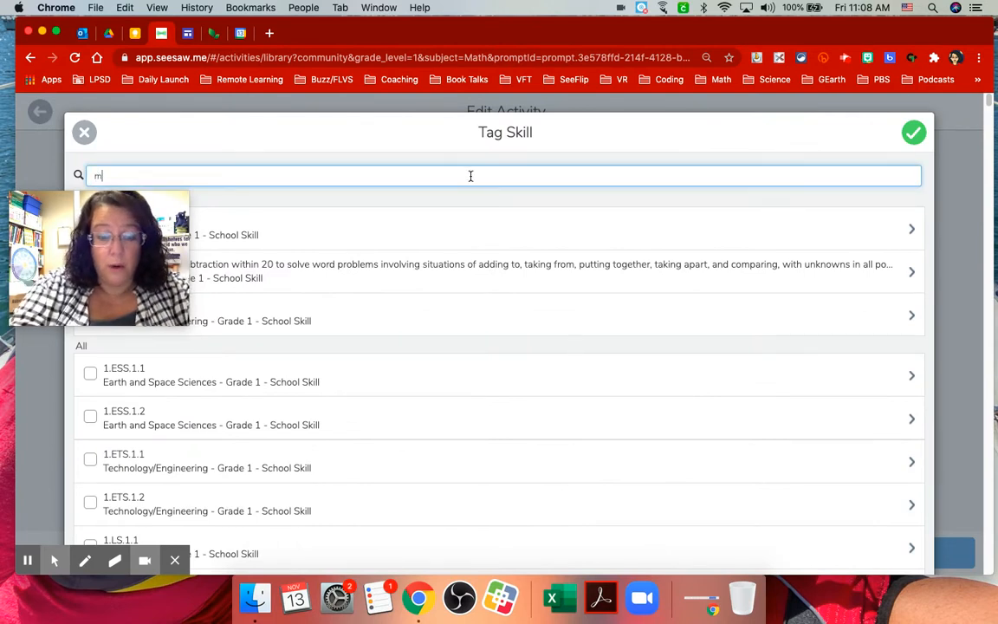
text(math)
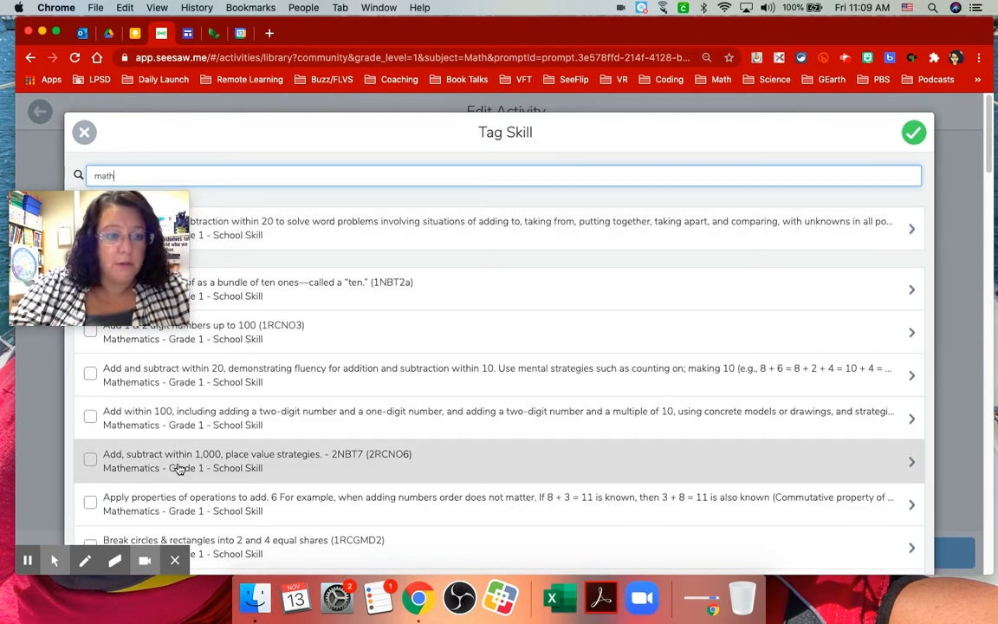
click(91, 460)
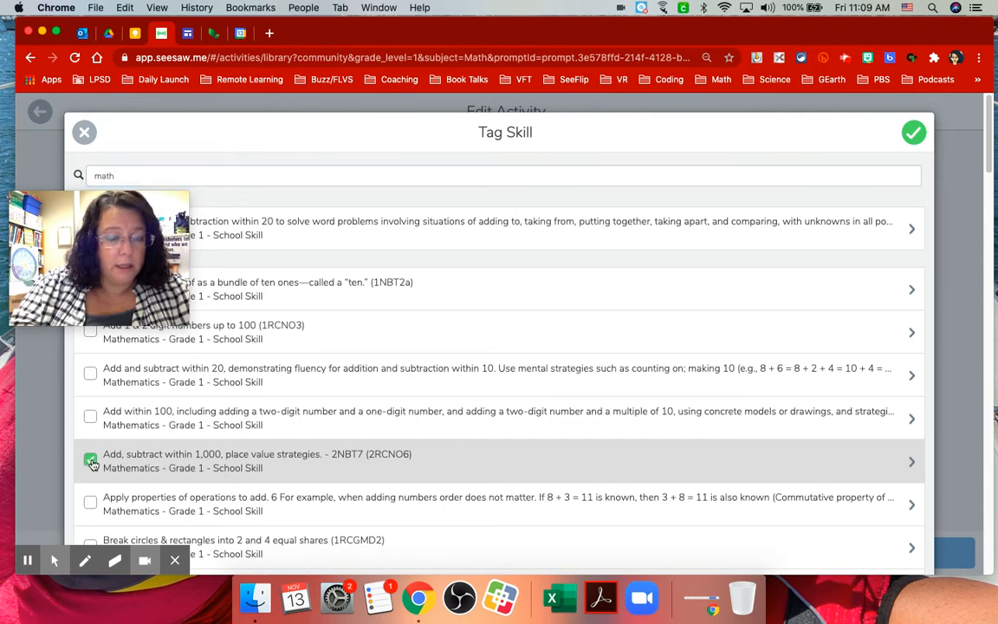
scroll(510, 485, down, 3)
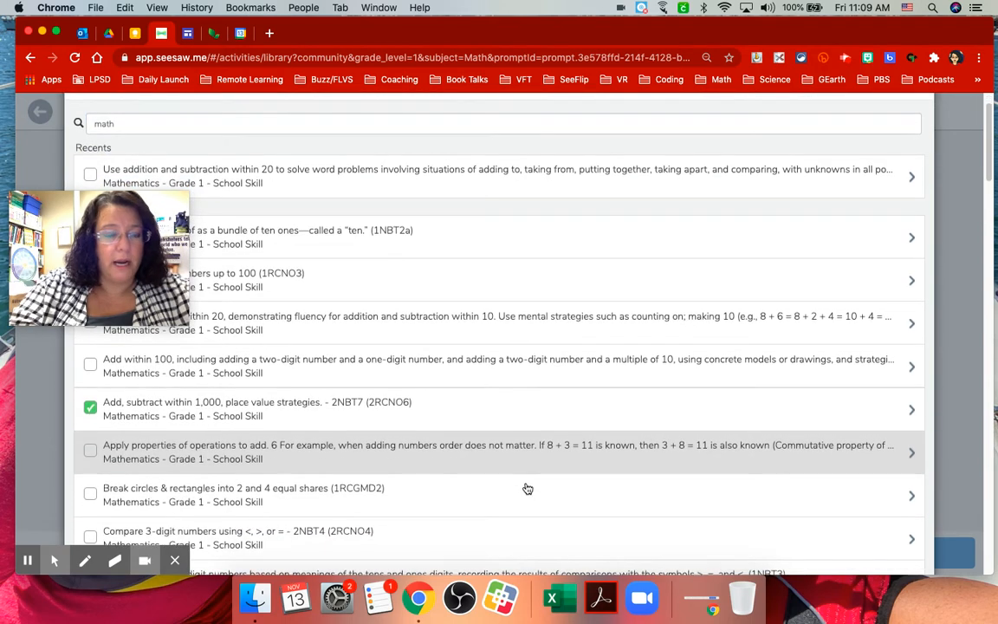
scroll(525, 487, up, 3)
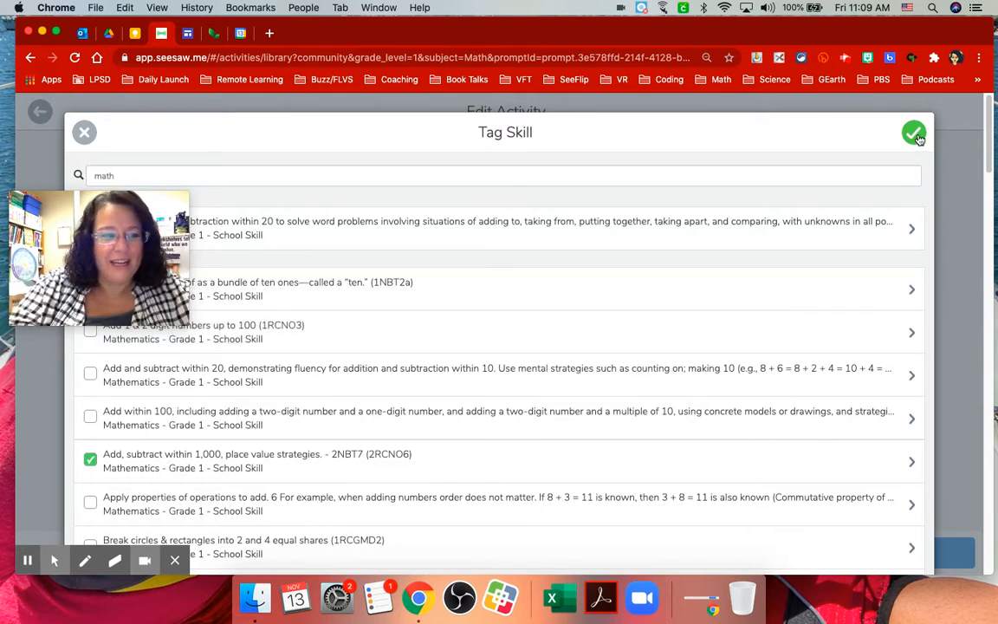
Search the skills for "1rc", also tag "Mentally adds & subtracts 10 more or 10 less (1RCNO4)", and save the edited activity
click(449, 176)
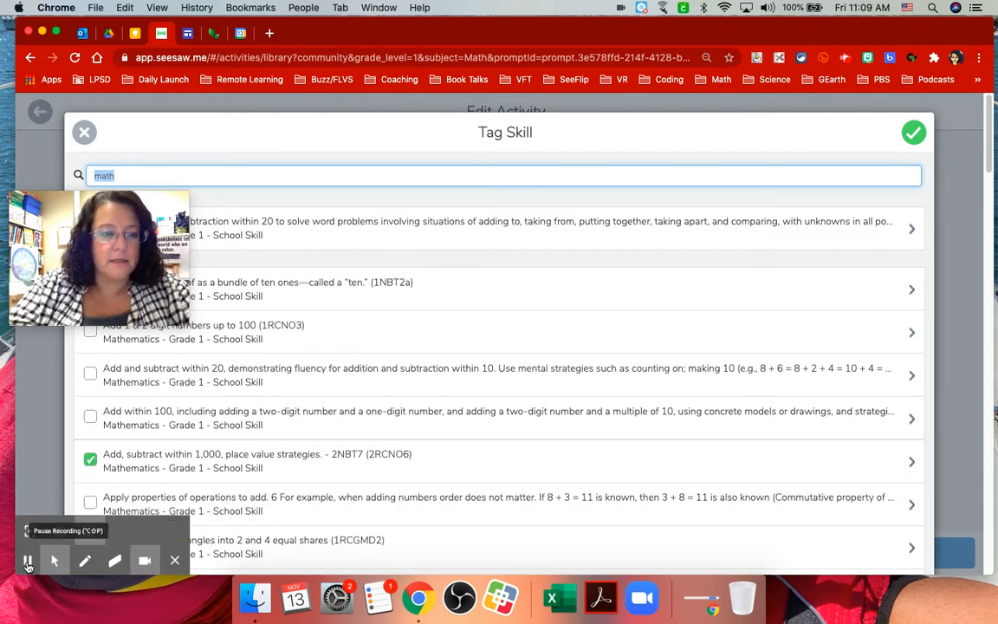
key(BackSpace)
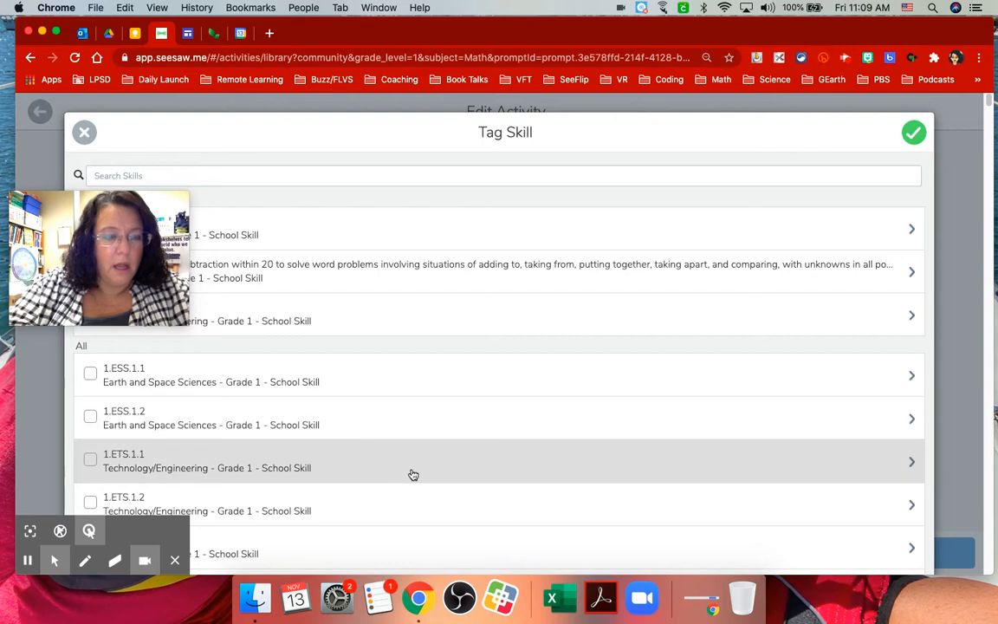
click(192, 174)
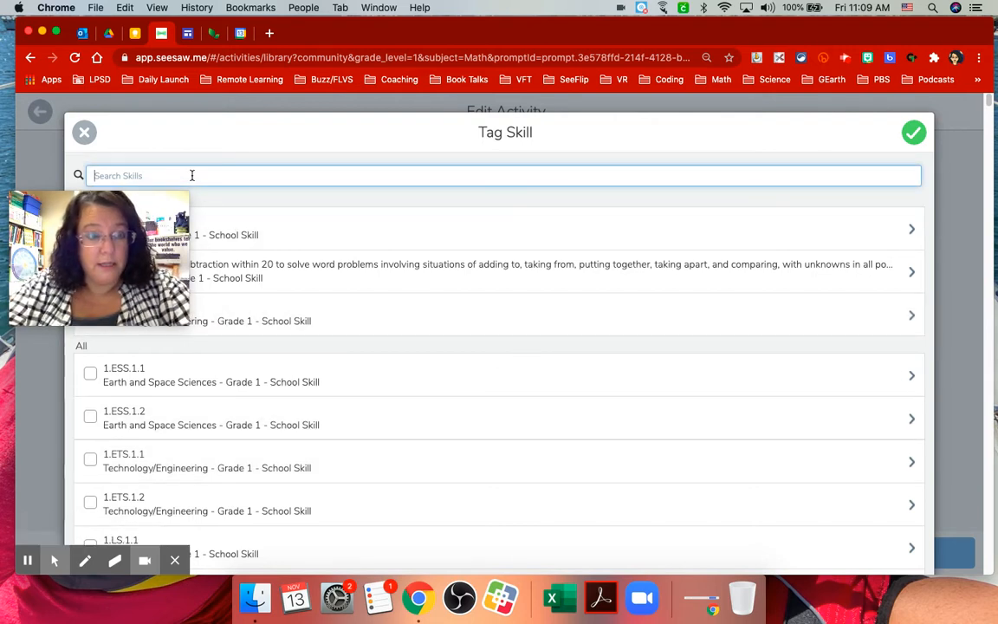
text(1rc)
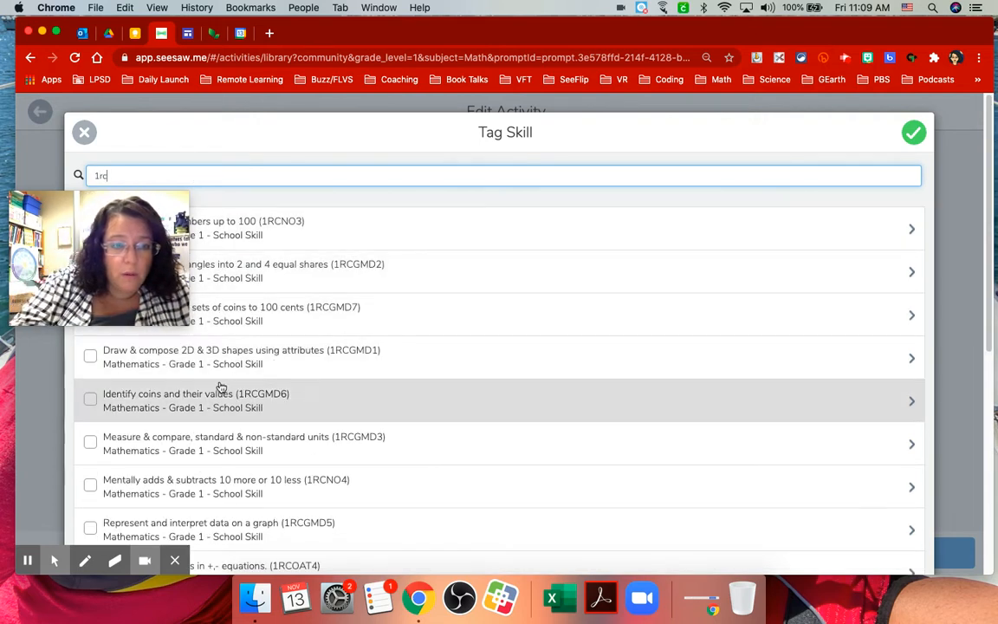
scroll(182, 446, down, 1)
click(91, 469)
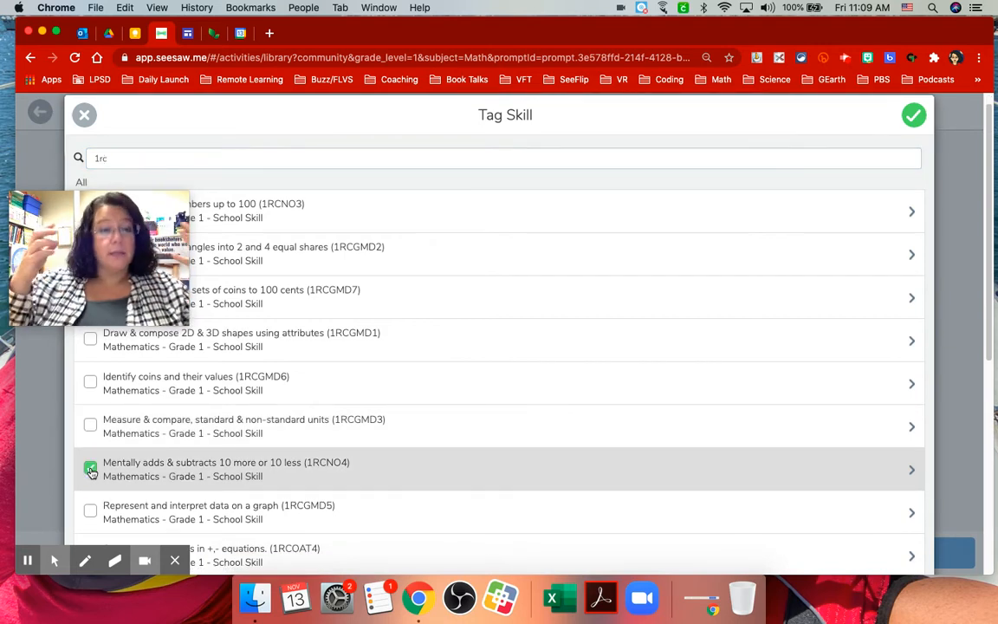
click(914, 119)
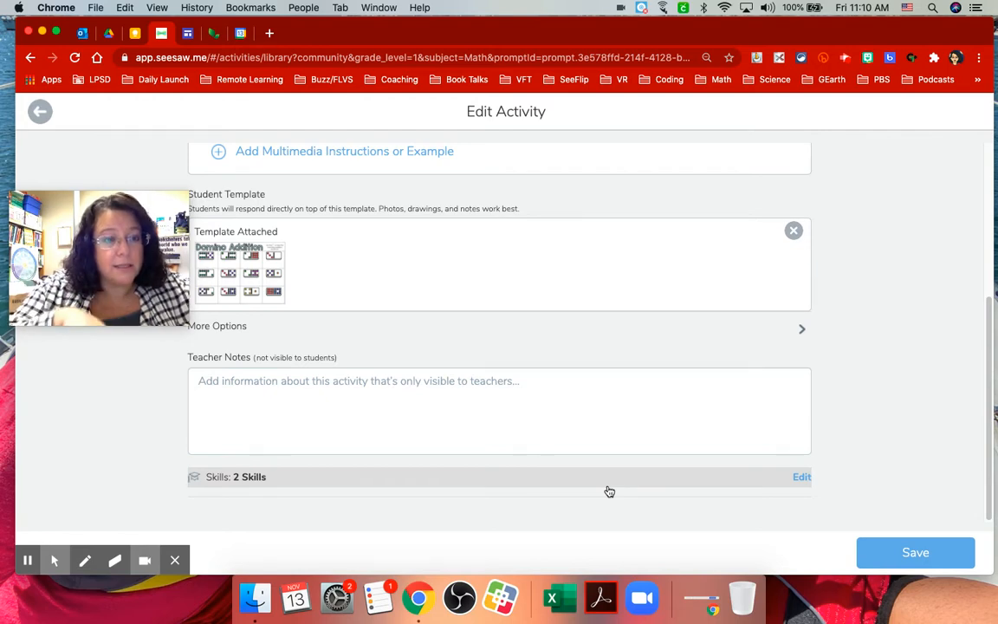
click(903, 554)
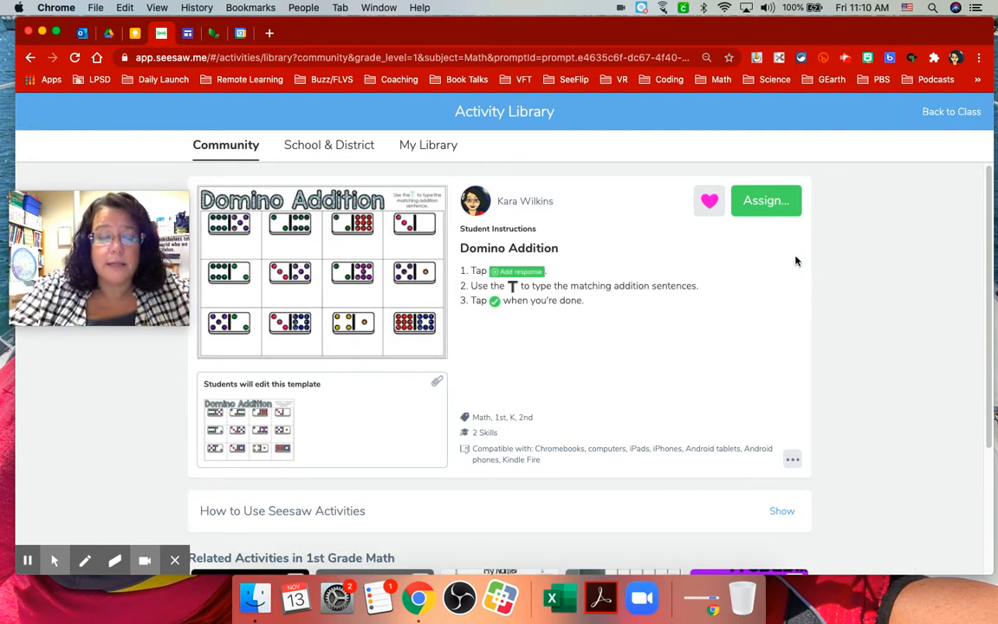
Start assigning Domino Addition to the last listed class and select Sample Student as its recipient
click(769, 206)
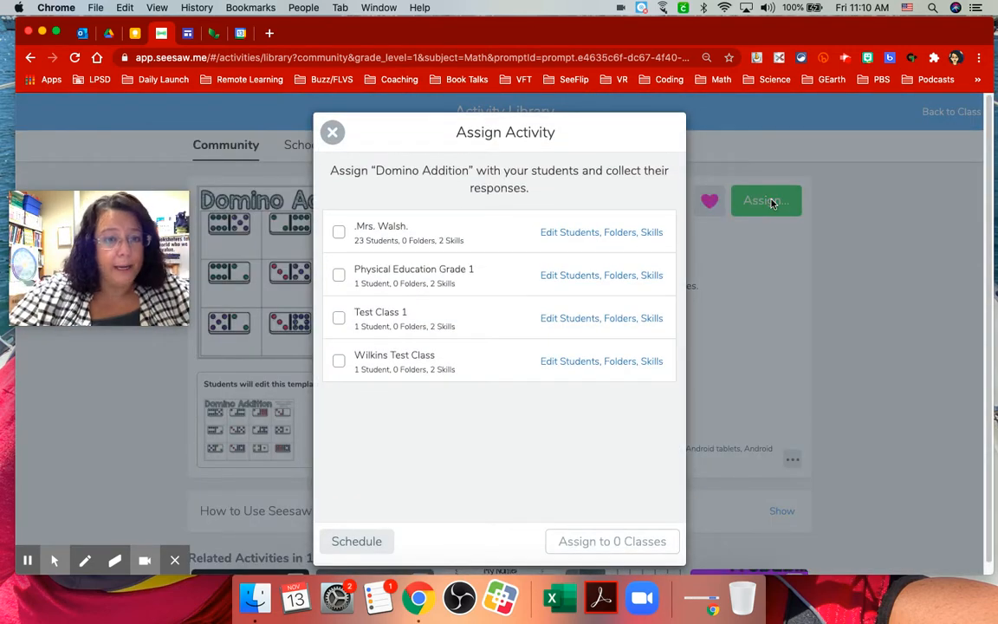
click(339, 362)
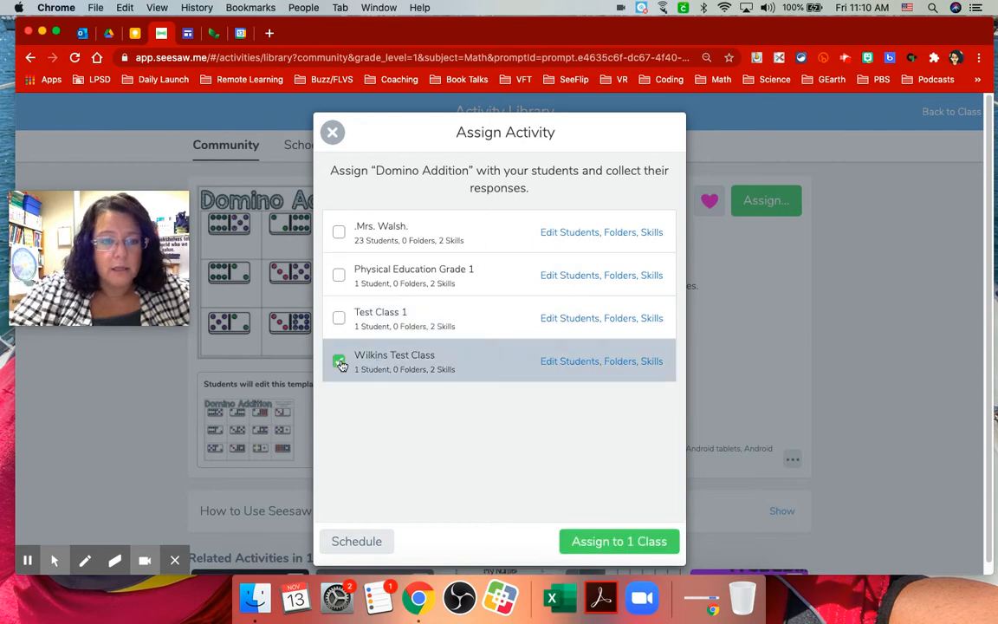
click(653, 363)
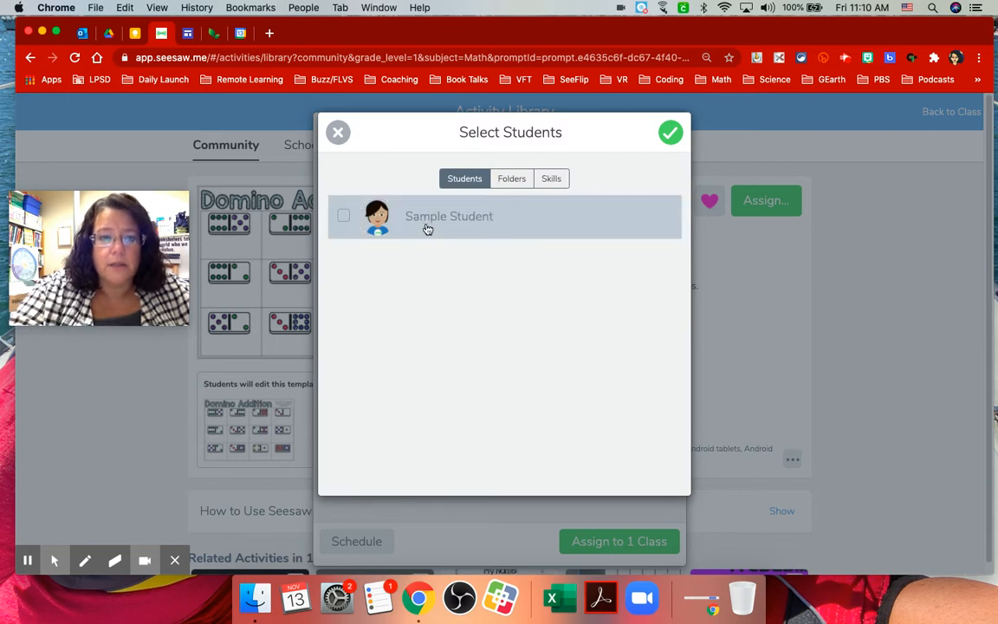
click(343, 216)
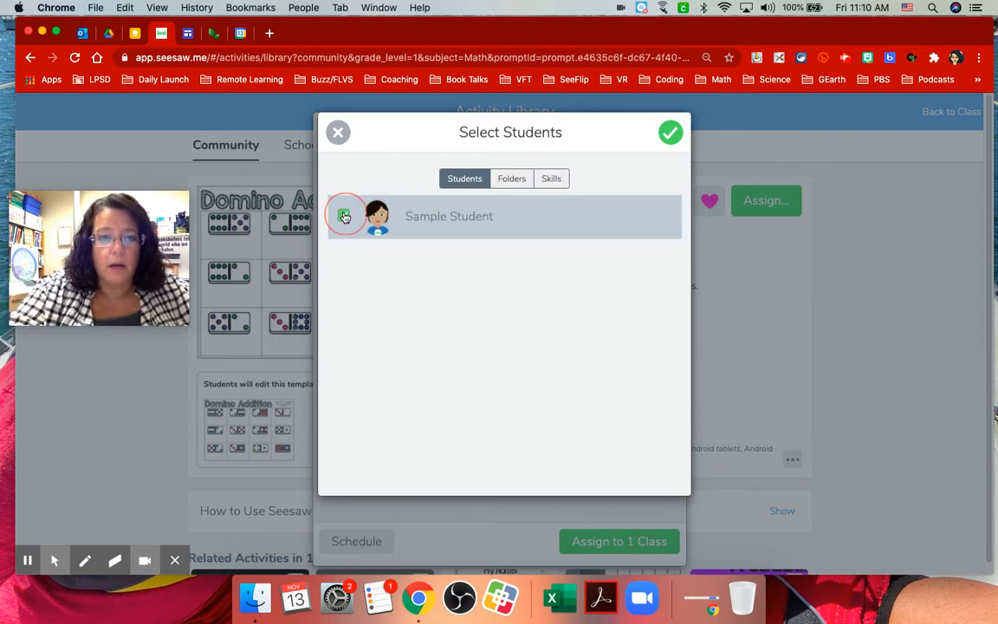
Review the skills tagged for the chosen class, confirm them, and assign the activity to that class
click(548, 179)
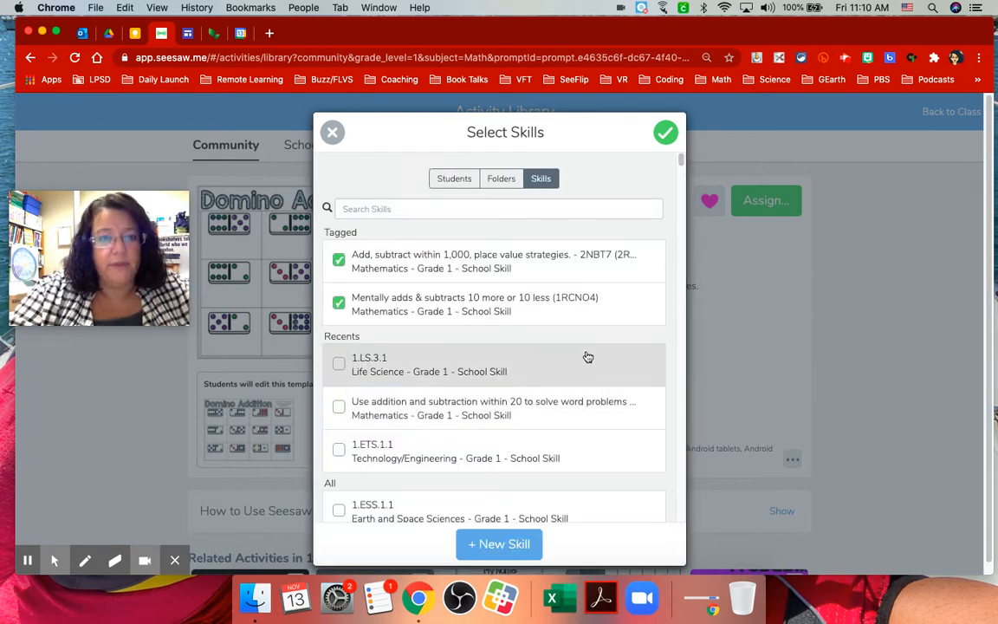
scroll(587, 357, down, 1)
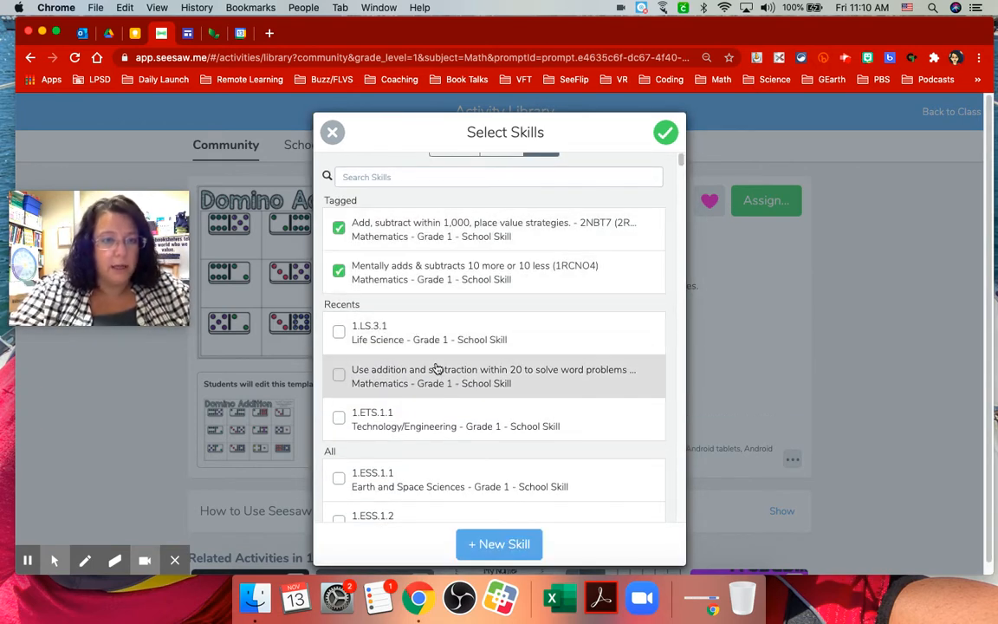
scroll(438, 368, down, 1)
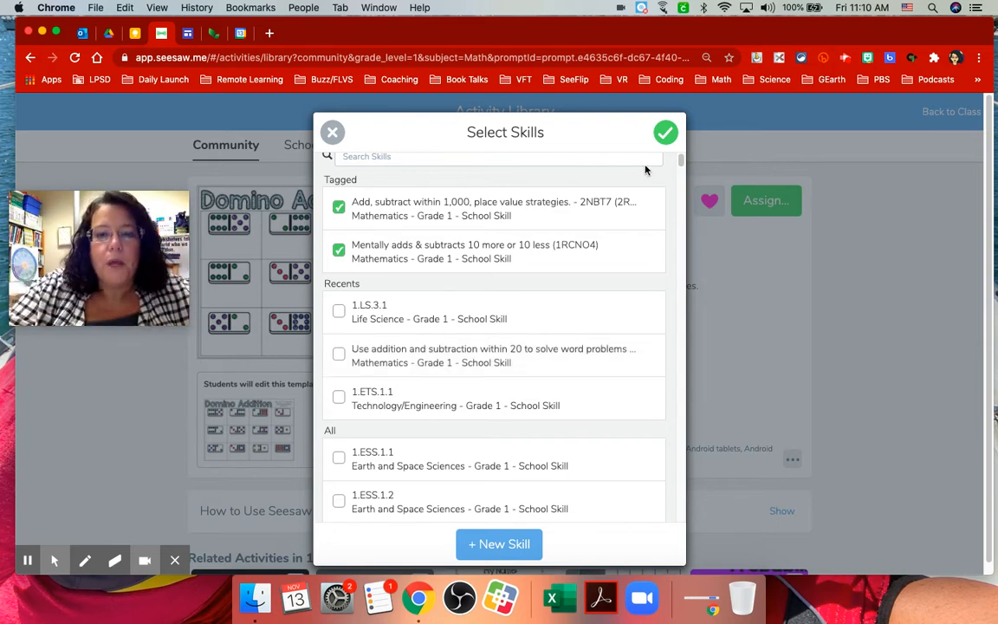
click(664, 131)
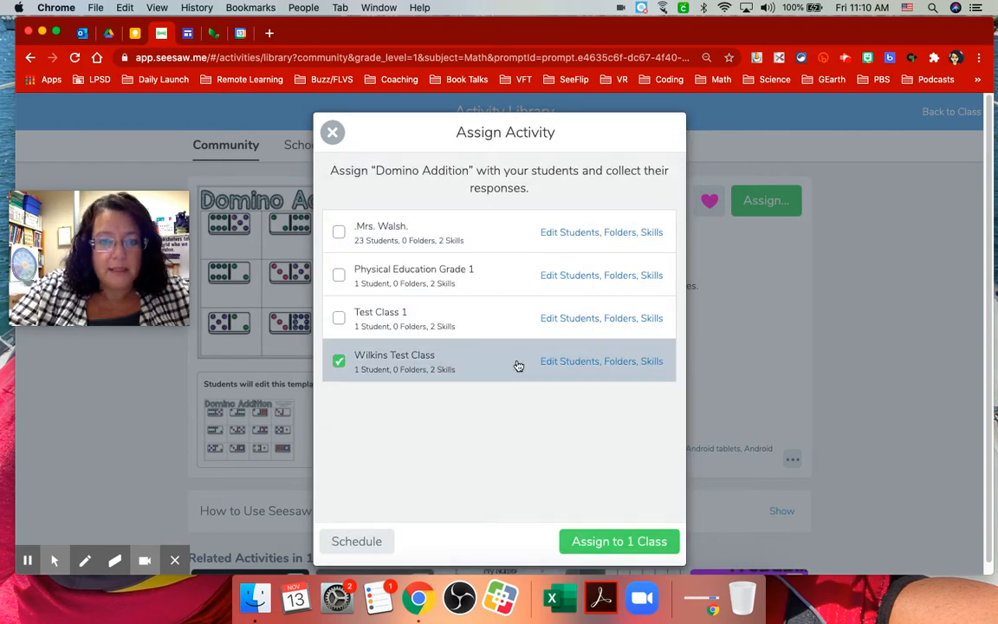
click(608, 540)
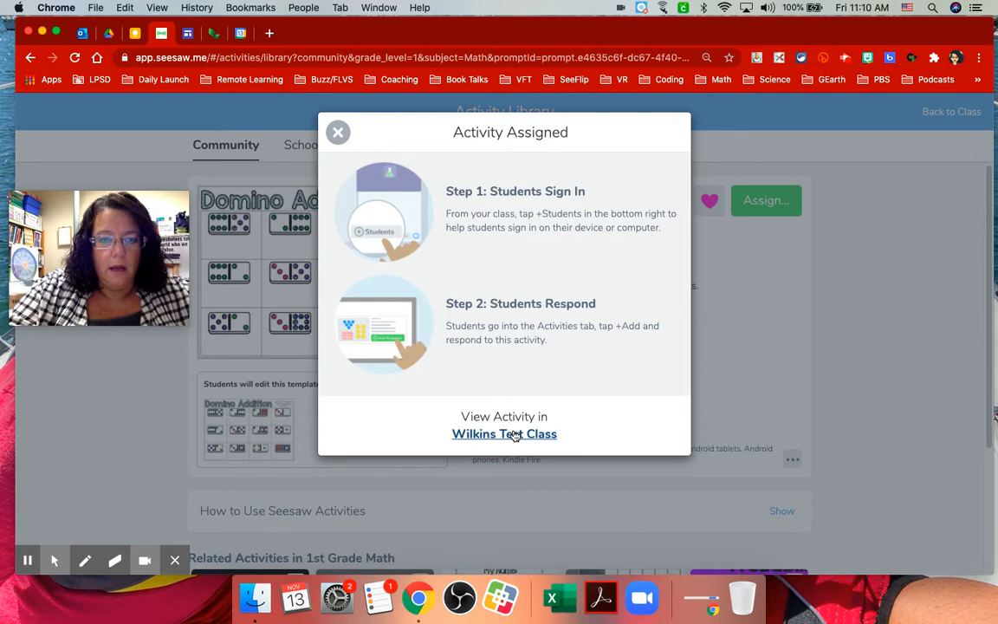
View the assigned activity in the class and start a Domino Addition response as Sample Student
click(509, 434)
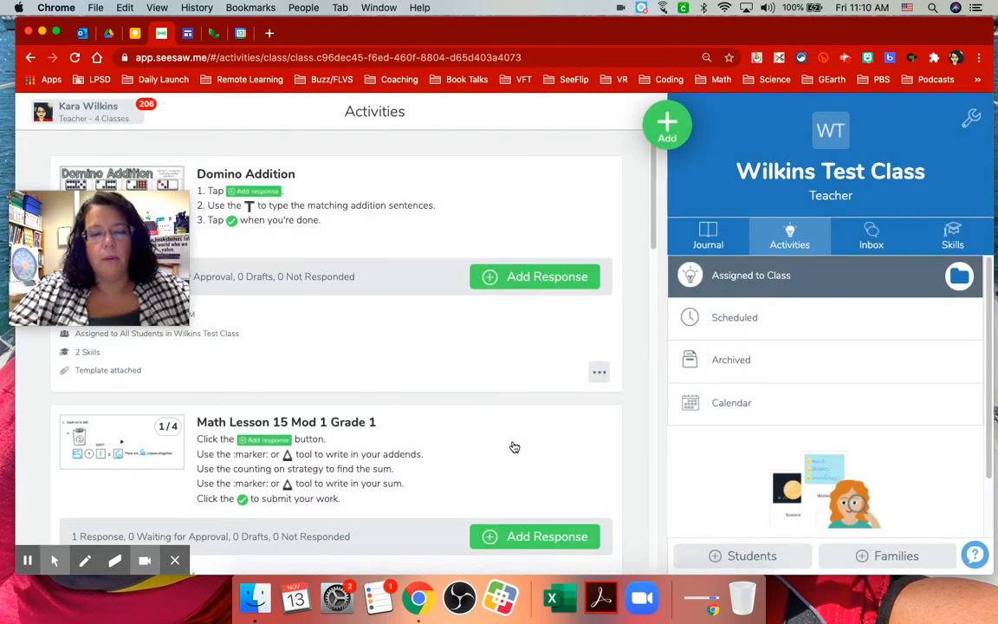
click(537, 278)
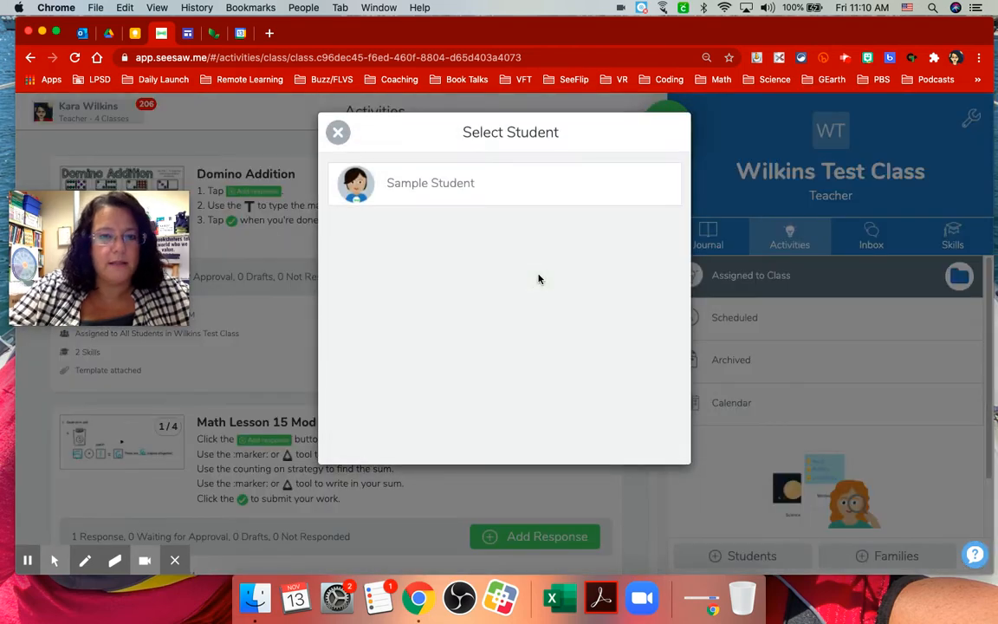
click(497, 194)
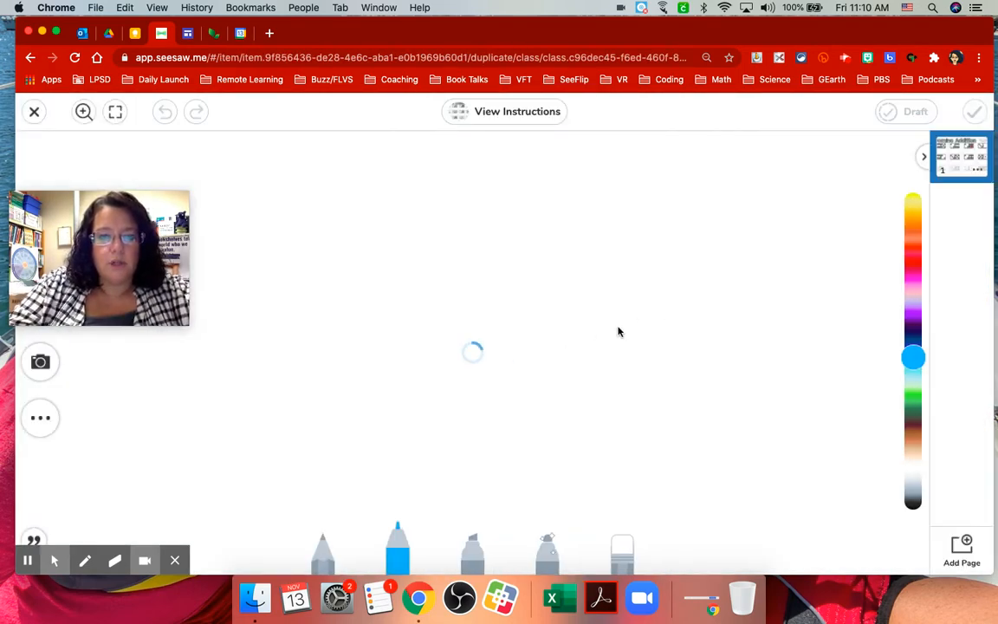
Draw a looping blue freehand stroke across the Domino Addition page and submit it as Sample Student's response
mouse_move(639, 308)
mouse_down()
mouse_move(485, 267)
mouse_move(414, 385)
mouse_move(473, 348)
mouse_up()
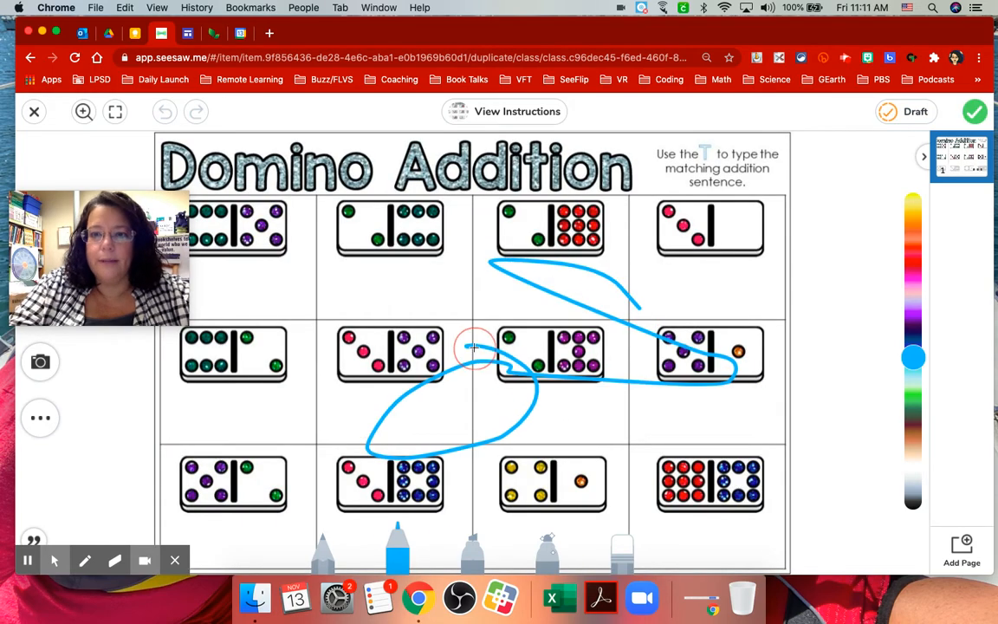
click(974, 112)
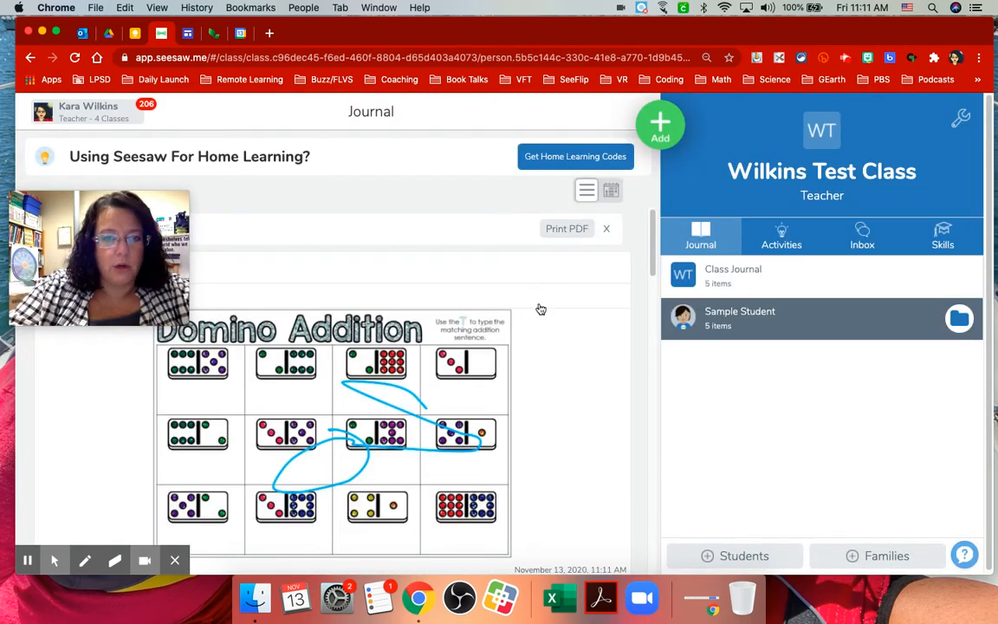
Rate both tagged skills, 2RCNO6 and 1RCNO4, four stars on Sample Student's Domino Addition response and save the ratings
scroll(568, 362, down, 3)
scroll(569, 362, down, 2)
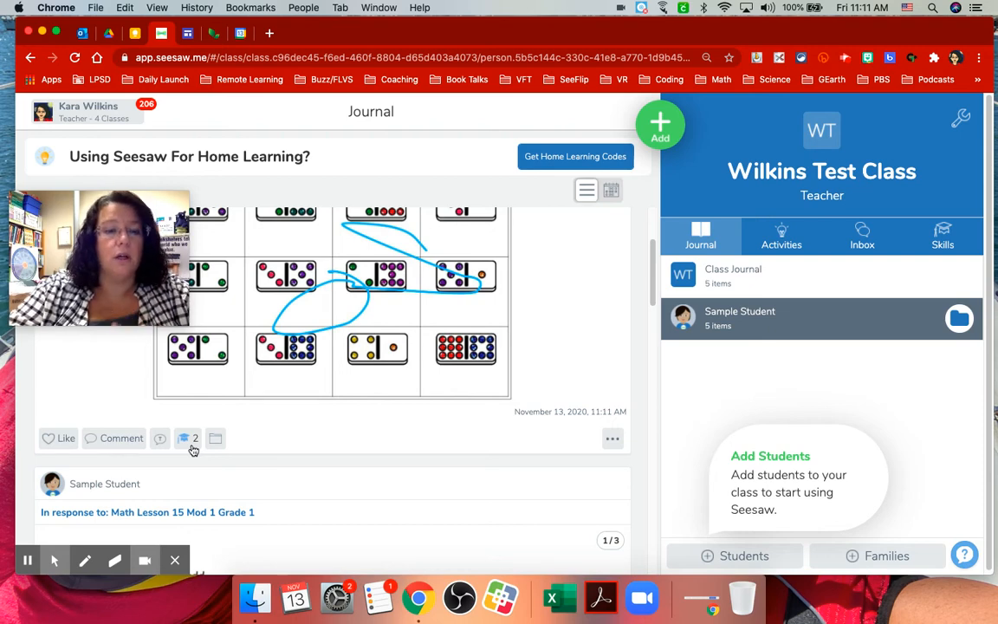
click(191, 443)
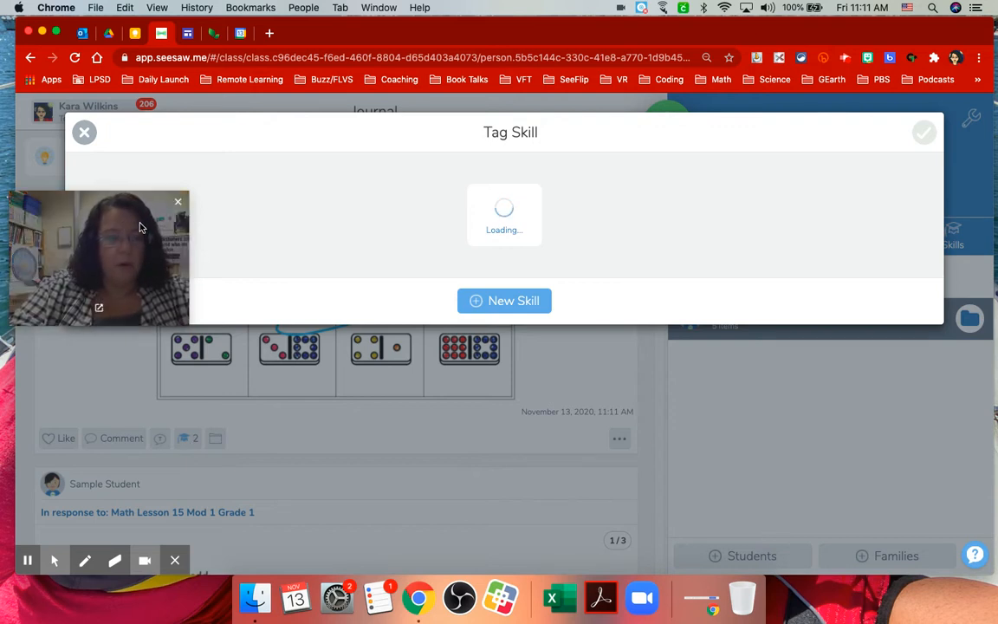
drag(142, 231, 669, 377)
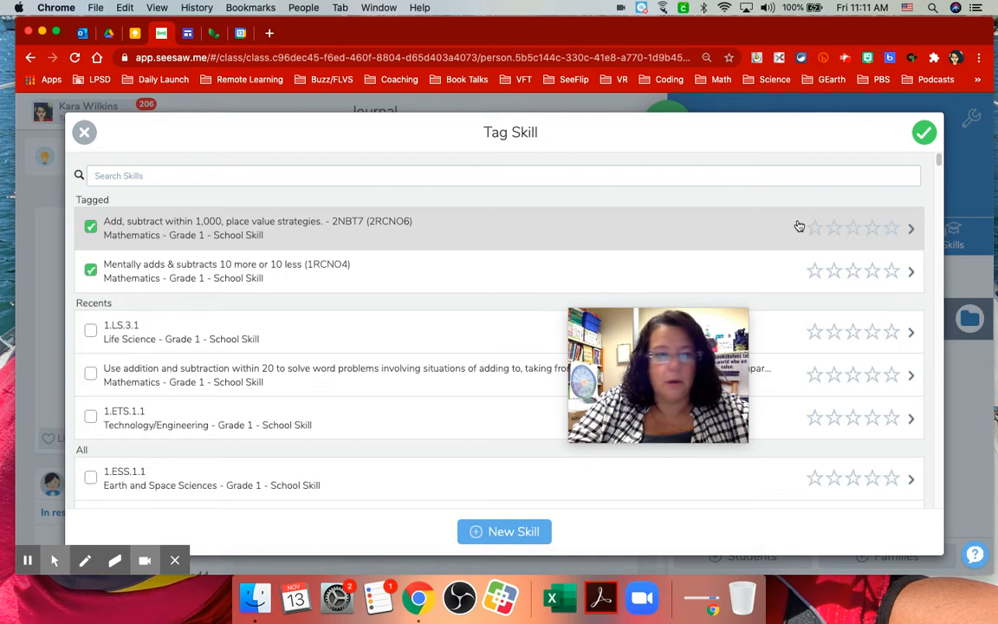
click(872, 232)
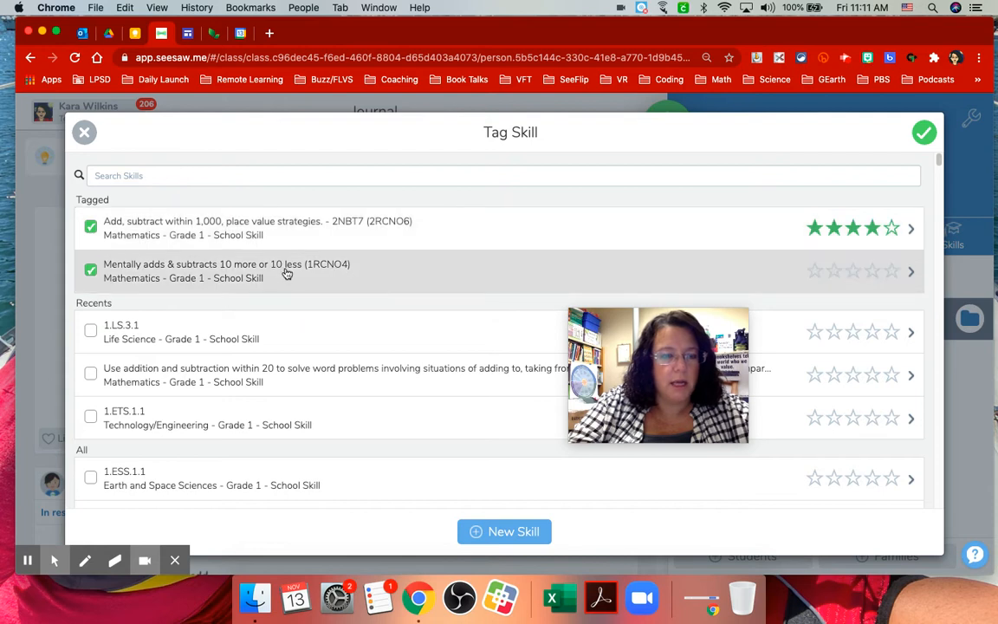
click(872, 274)
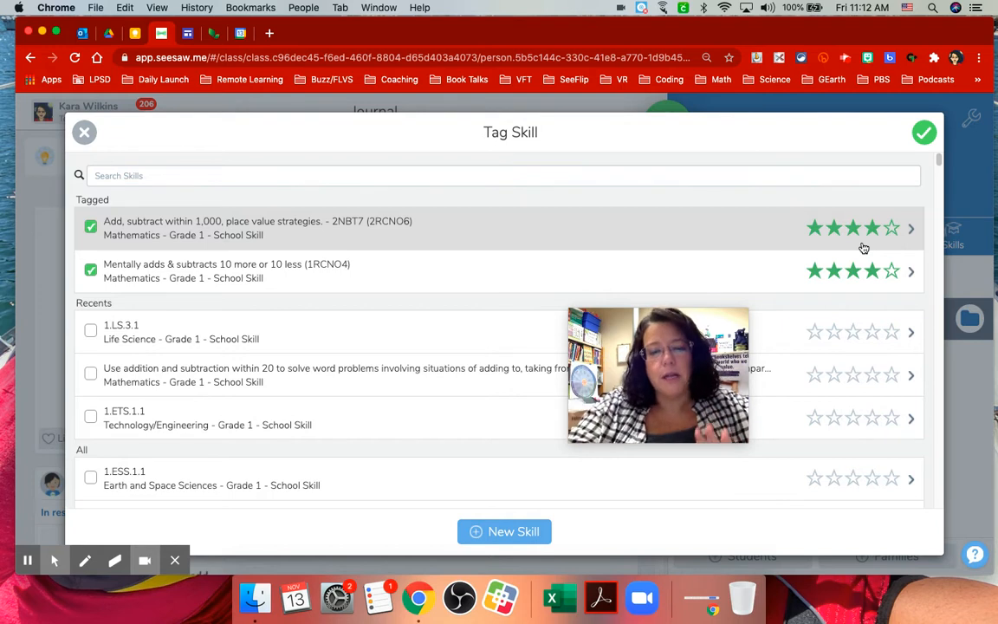
click(923, 134)
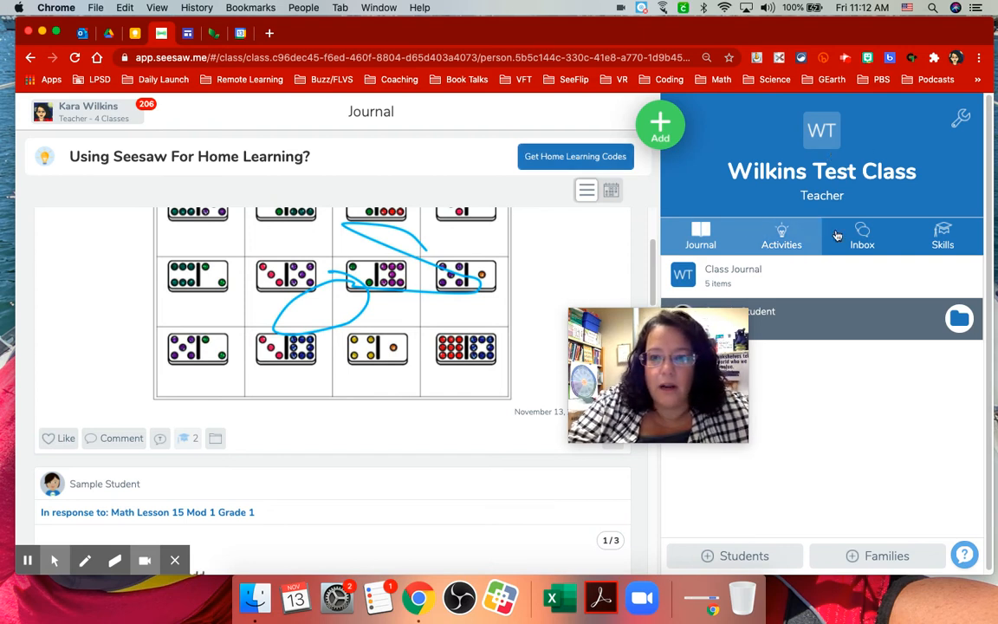
In the class skills overview, examine Sample Student's work tagged with 1.ETS.1.1, and return to the skills grid
click(942, 247)
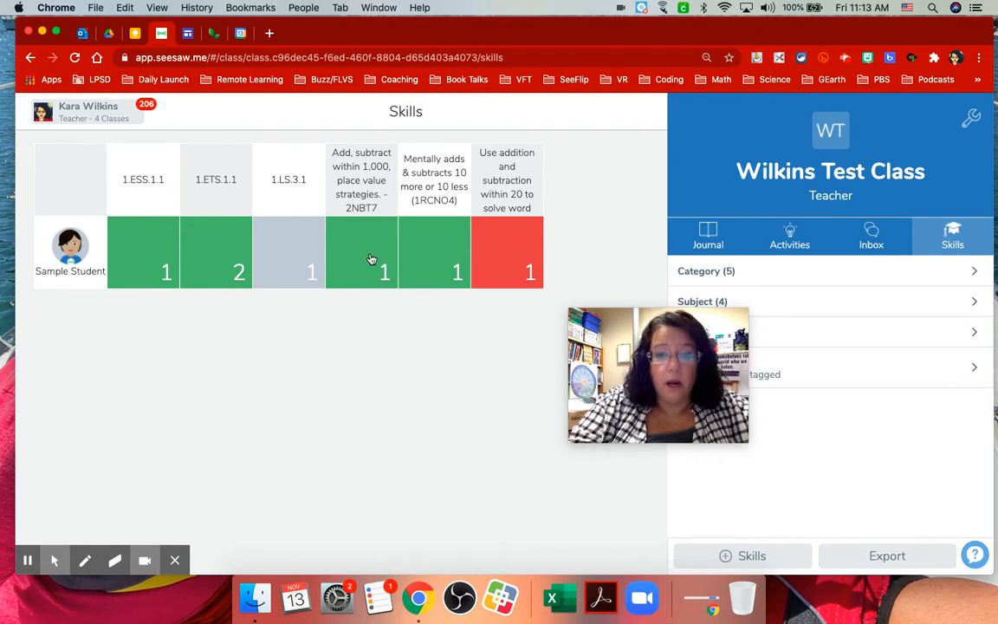
click(223, 269)
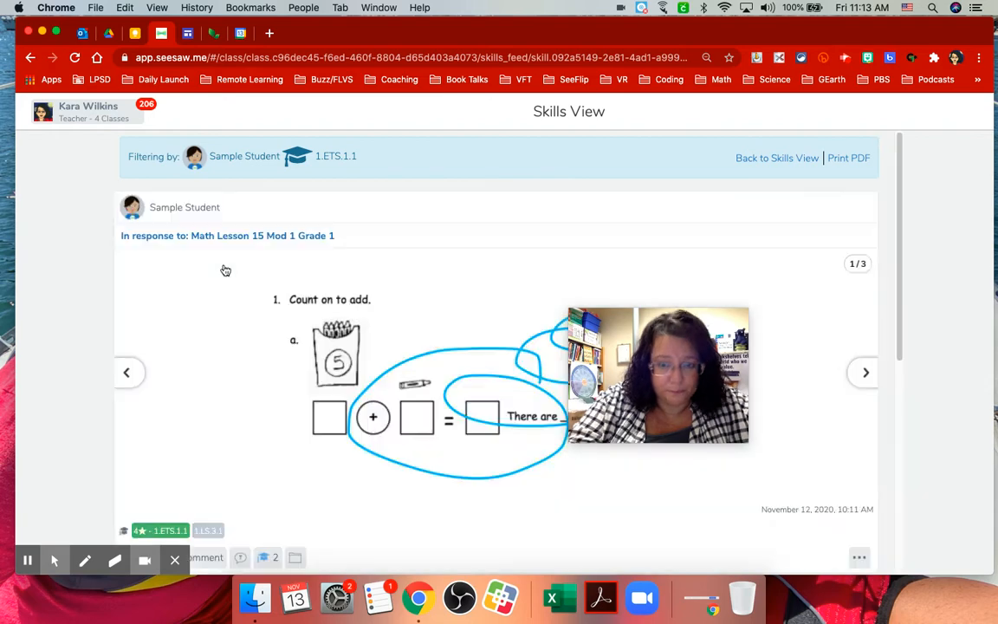
scroll(422, 282, down, 5)
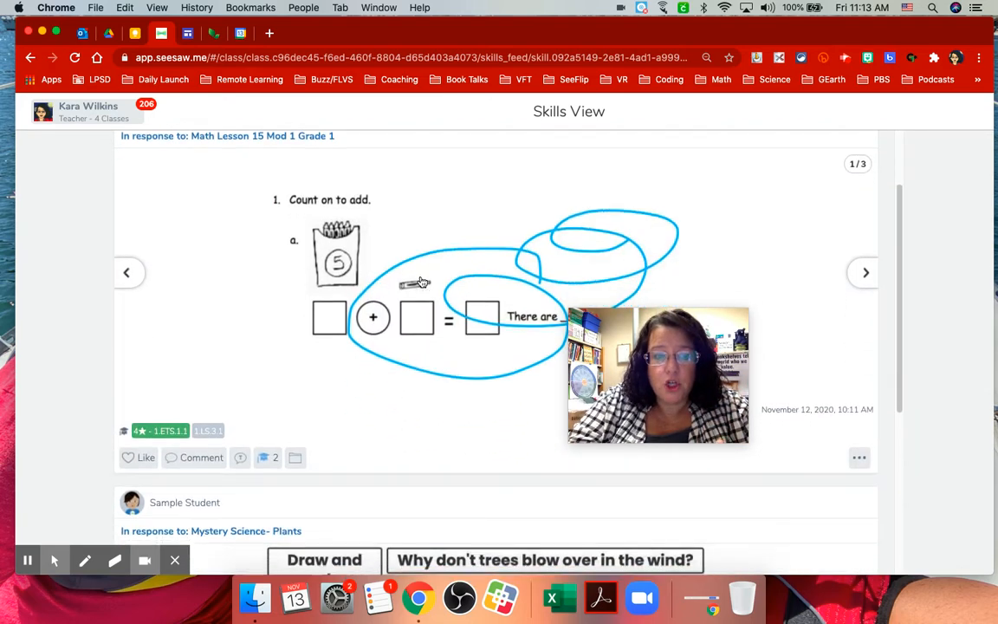
scroll(422, 282, down, 5)
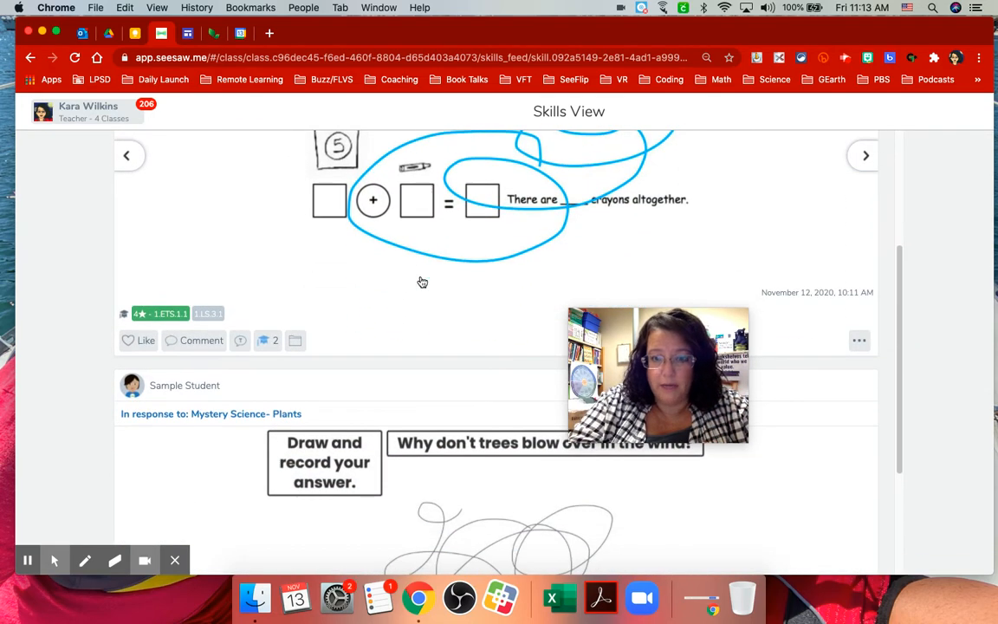
scroll(422, 280, down, 3)
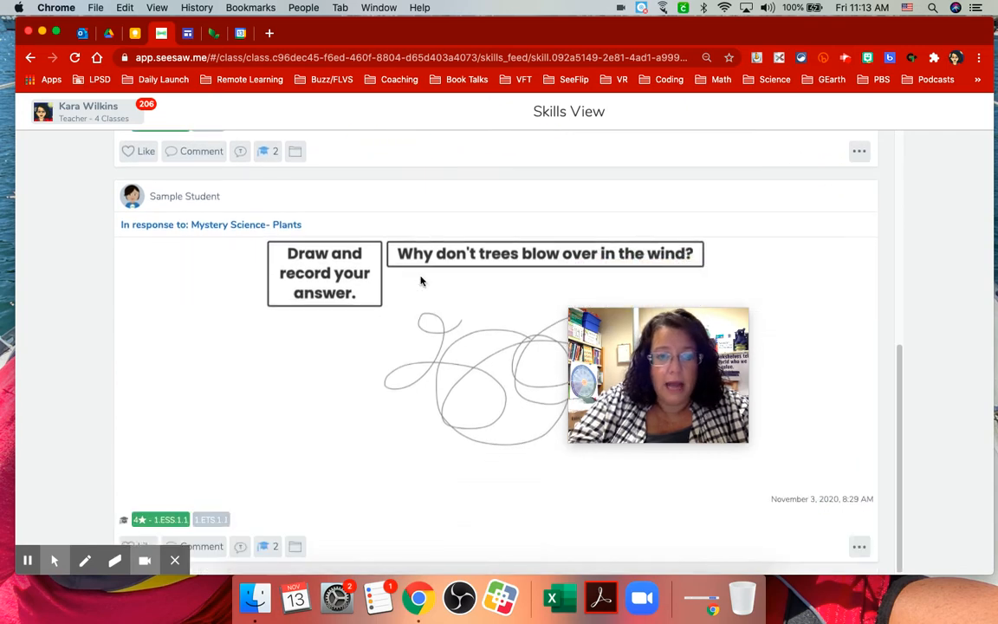
scroll(422, 283, up, 10)
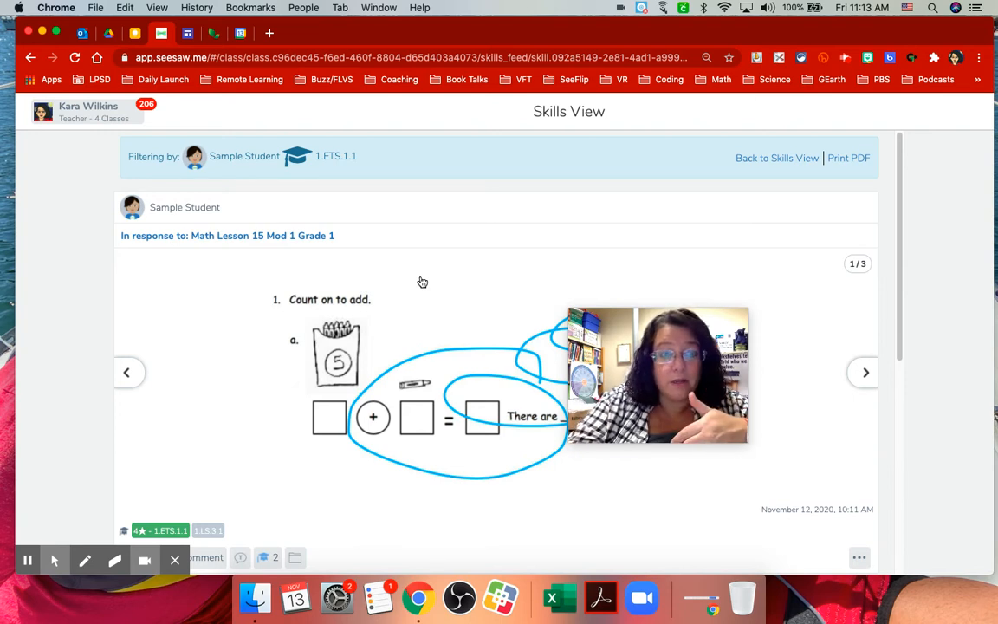
click(791, 160)
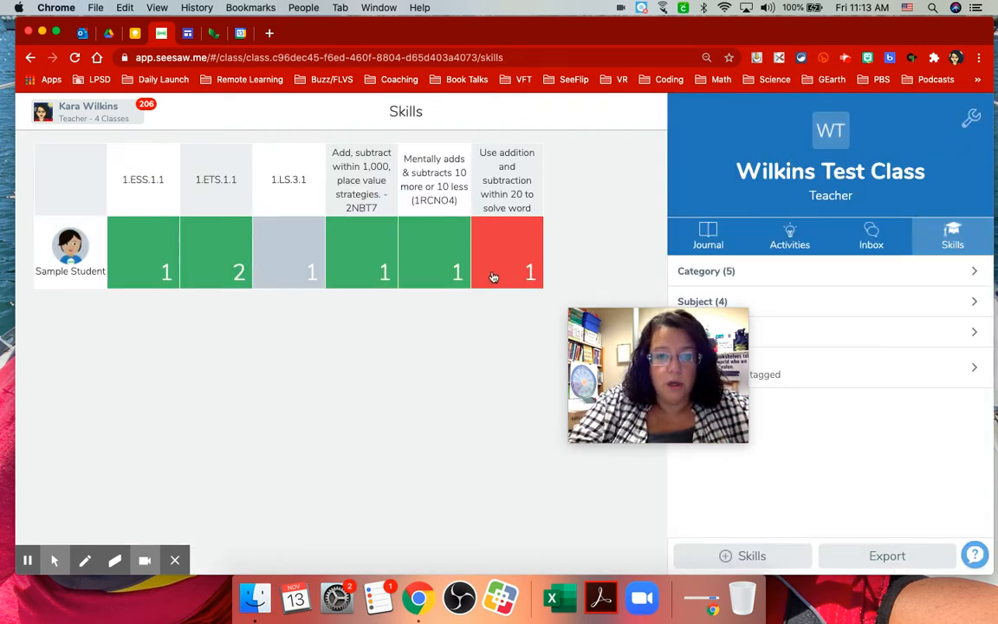
Filter the class skills grid by the Numbers and Operations category
click(641, 339)
drag(640, 339, 119, 371)
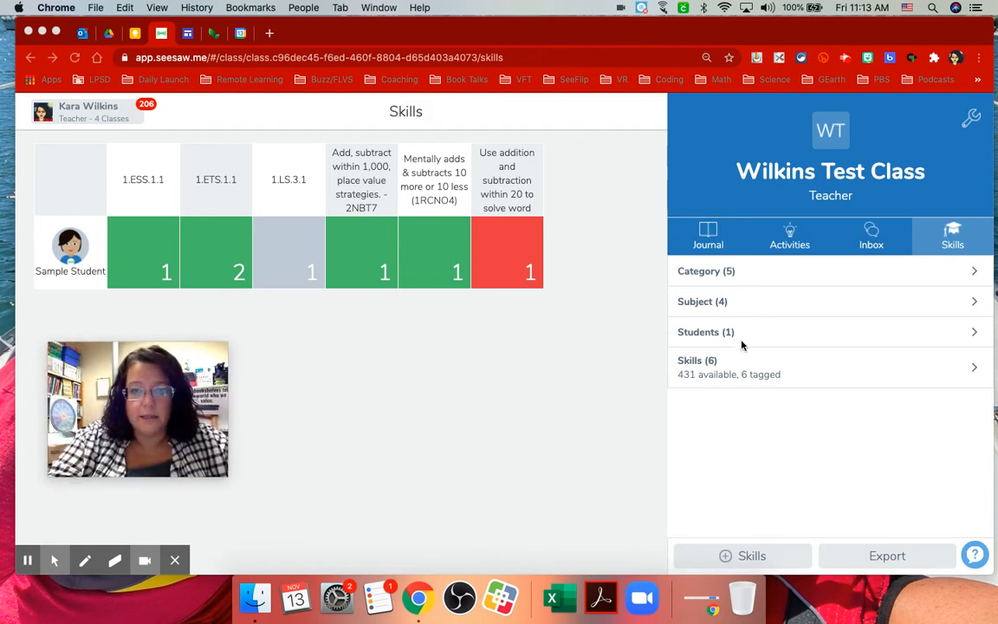
click(966, 272)
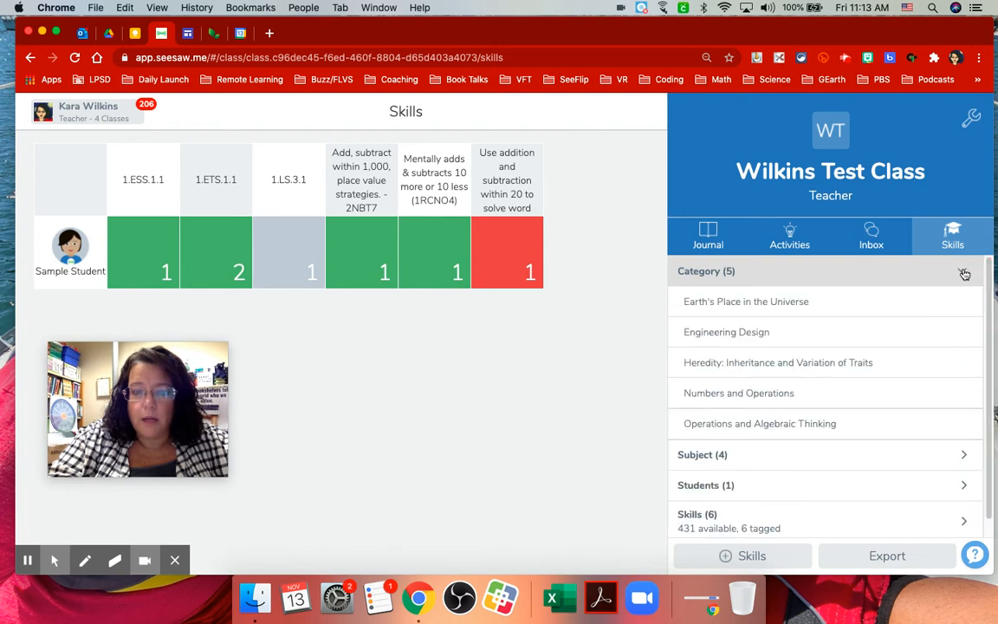
scroll(765, 365, down, 1)
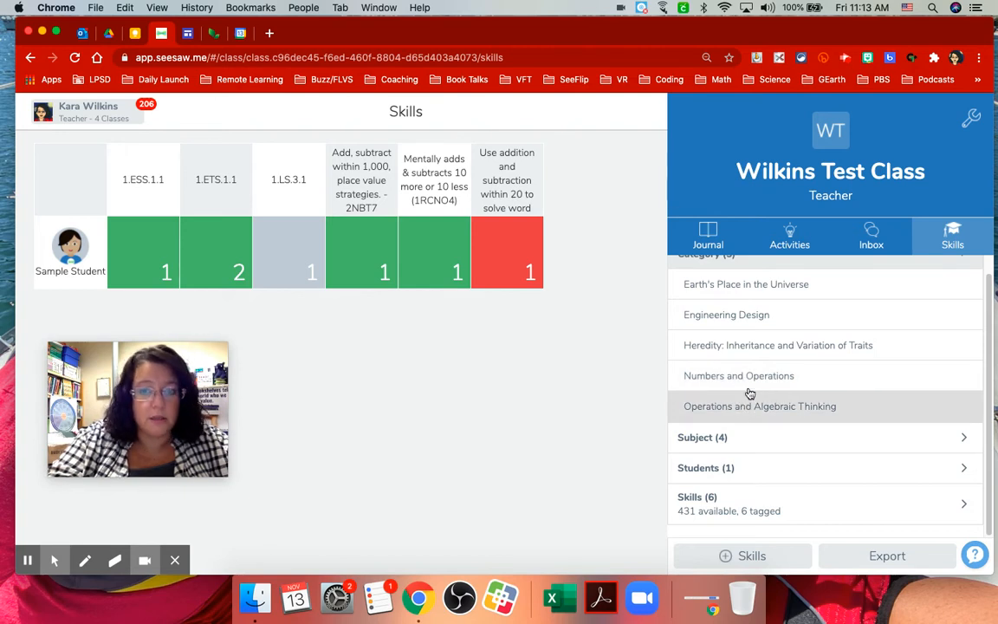
click(751, 381)
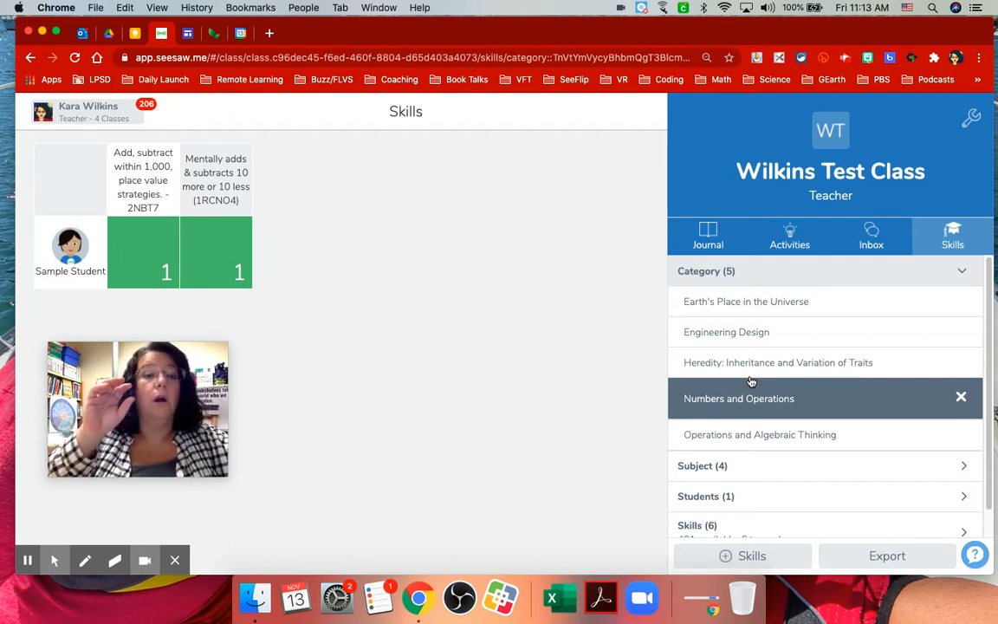
Filter the skills grid by subject, viewing Mathematics, Earth and Space Sciences, and Life Science one after another
scroll(861, 464, down, 1)
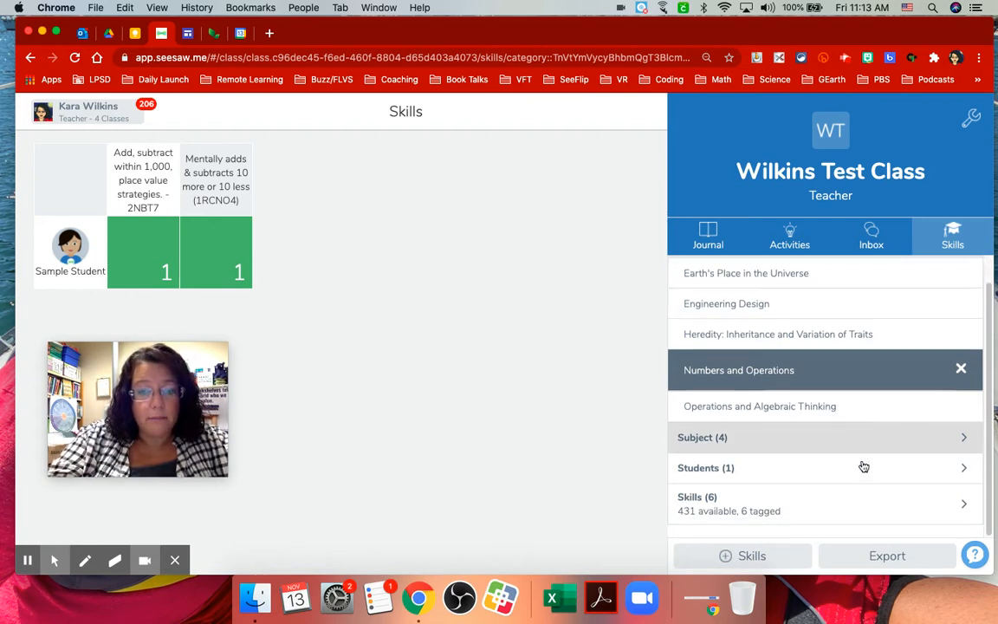
click(946, 441)
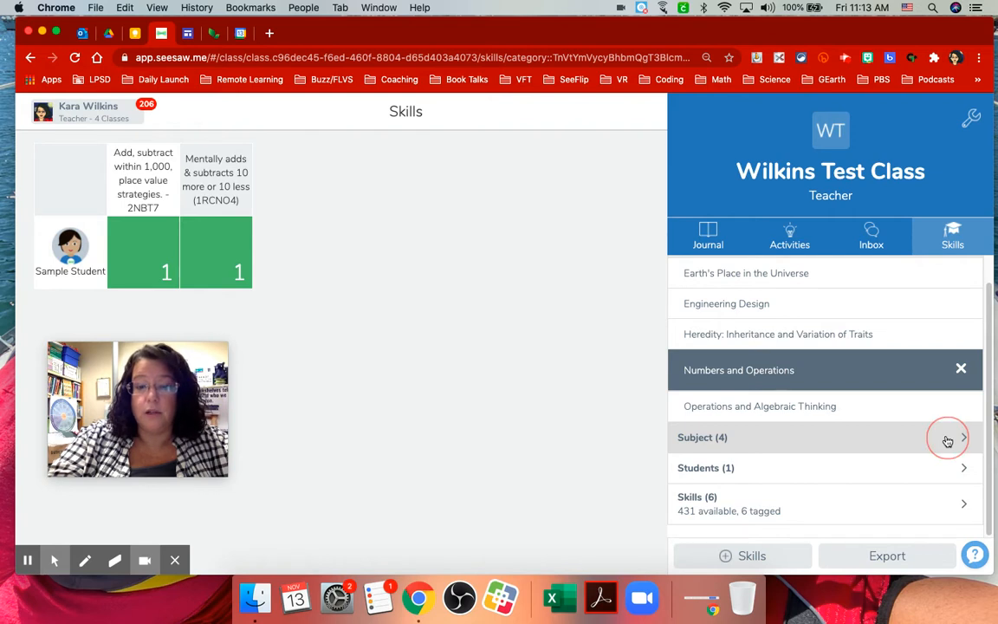
scroll(876, 492, down, 3)
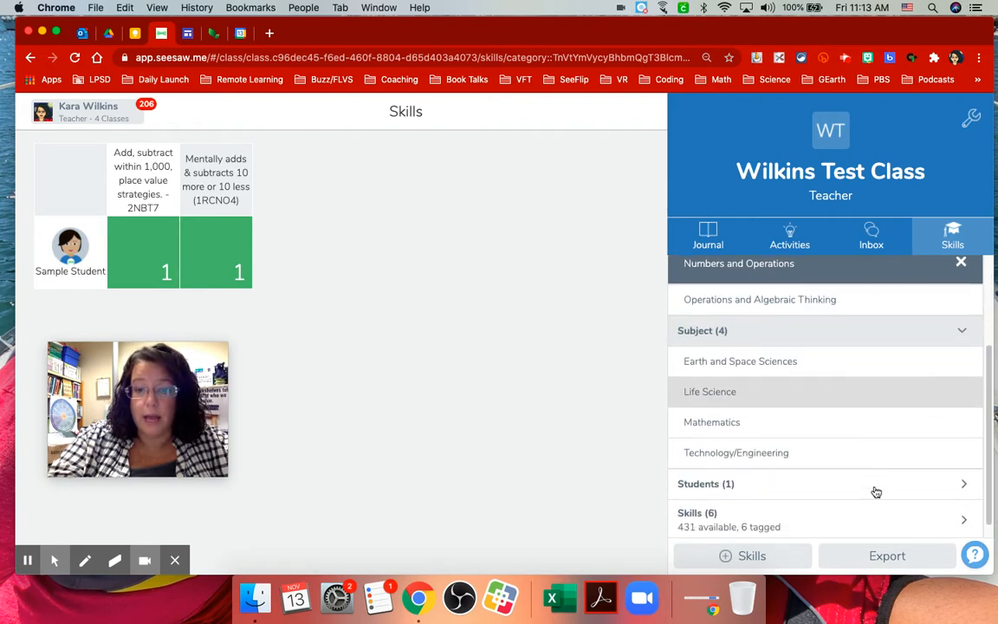
click(785, 424)
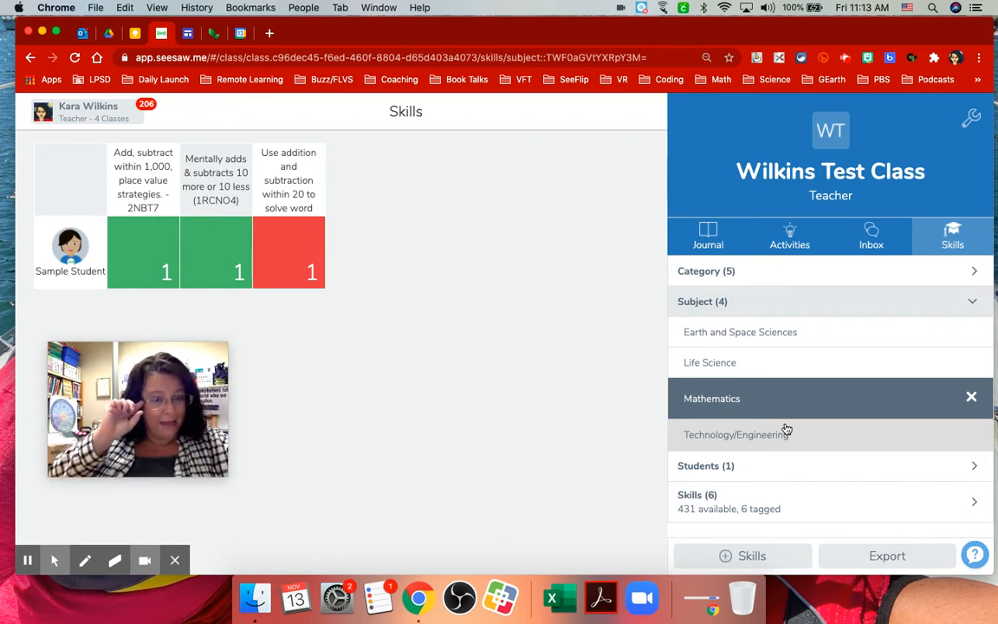
click(776, 347)
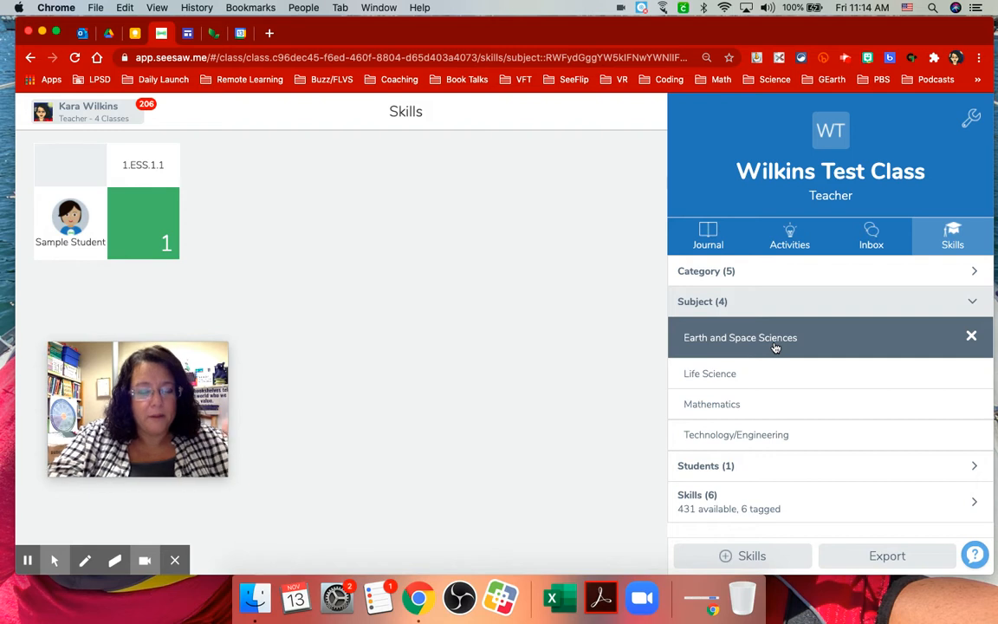
click(753, 374)
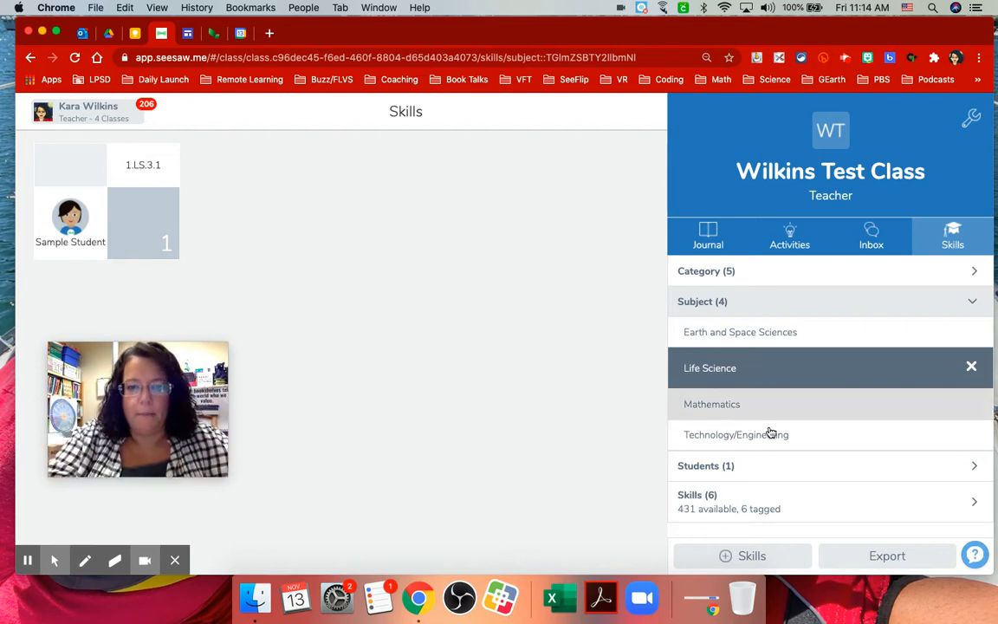
Clear the Life Science filter, view the skills grid filtered to Sample Student, and remove the student filter
click(827, 465)
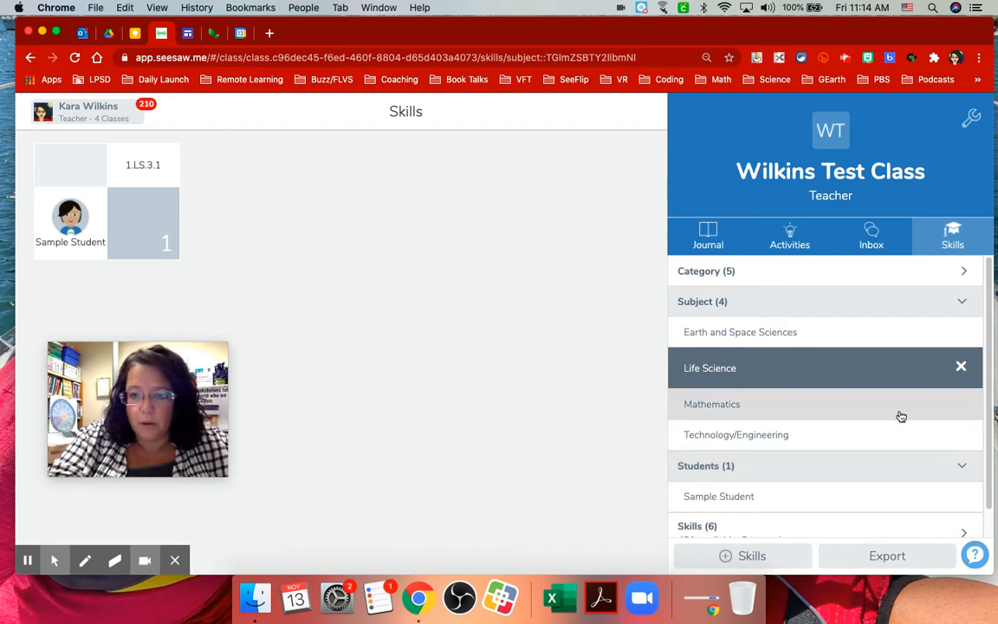
click(960, 368)
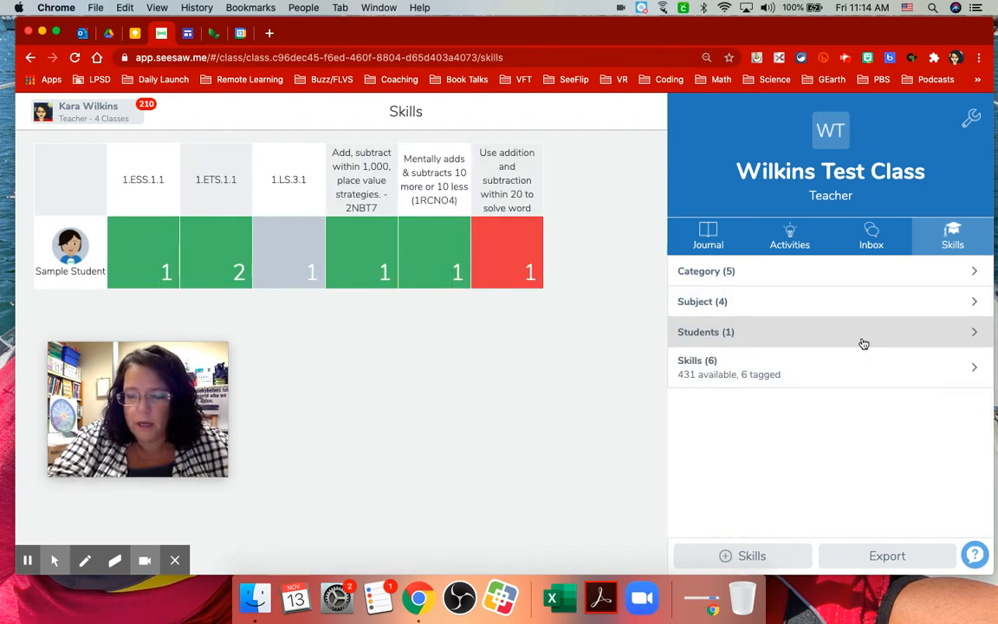
click(973, 335)
click(788, 362)
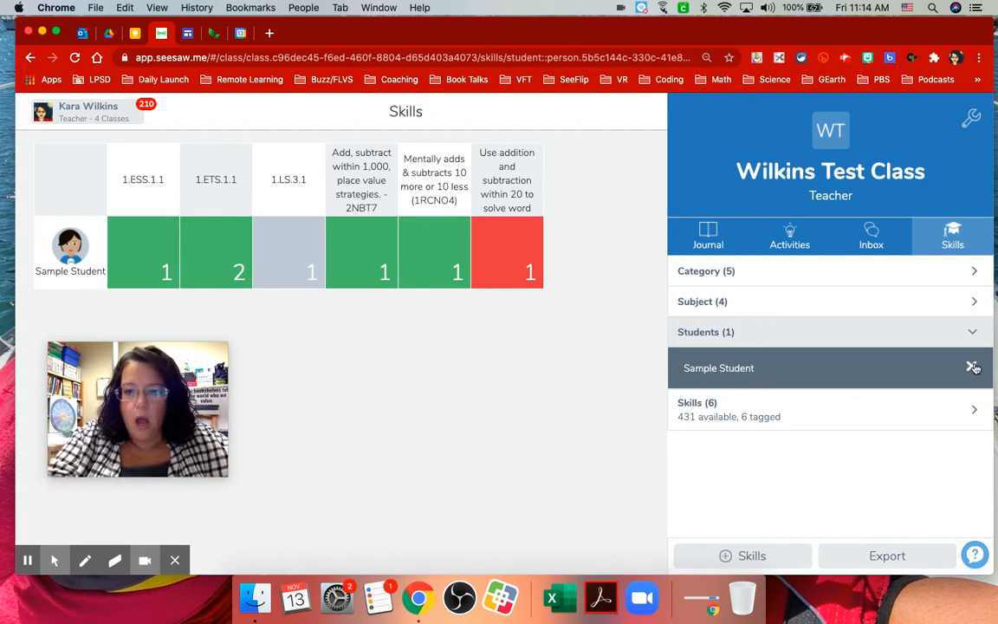
click(879, 332)
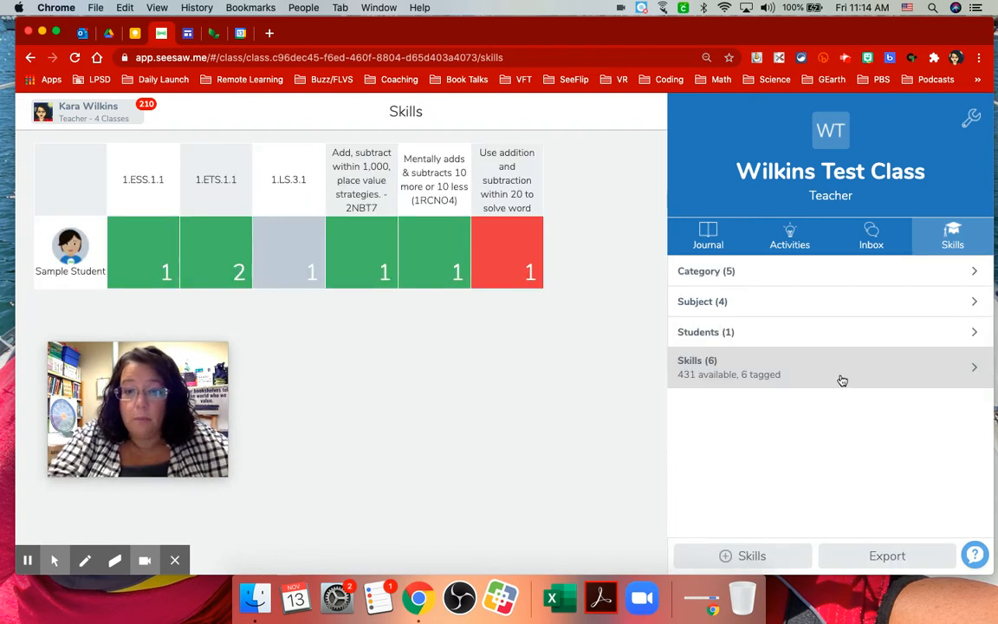
Filter the skills grid by the skill "Mentally adds & subtracts 10 more or 10 less (1RCNO4)"
click(973, 369)
scroll(836, 426, down, 3)
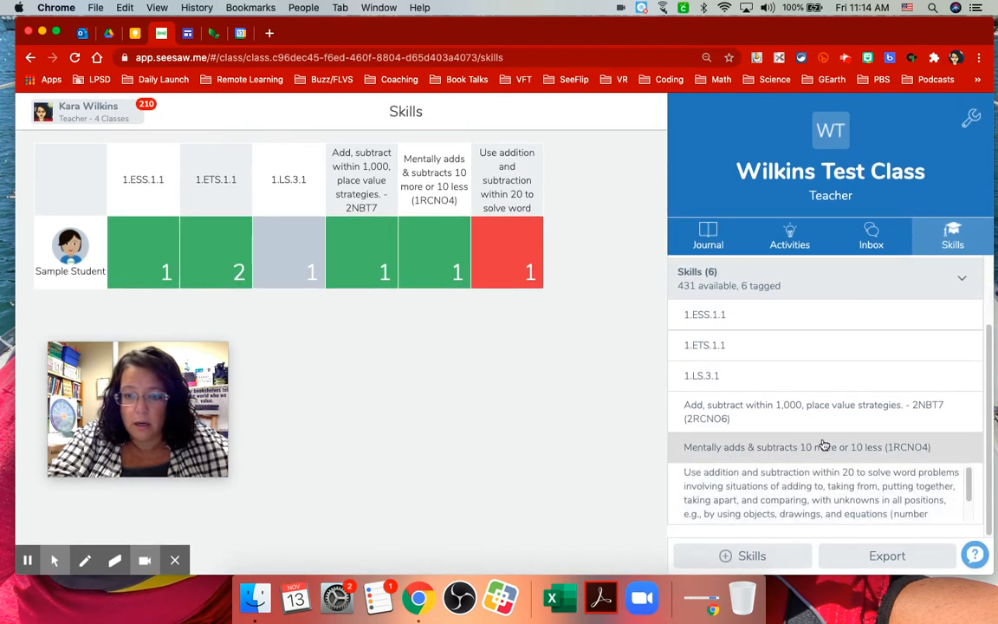
click(823, 444)
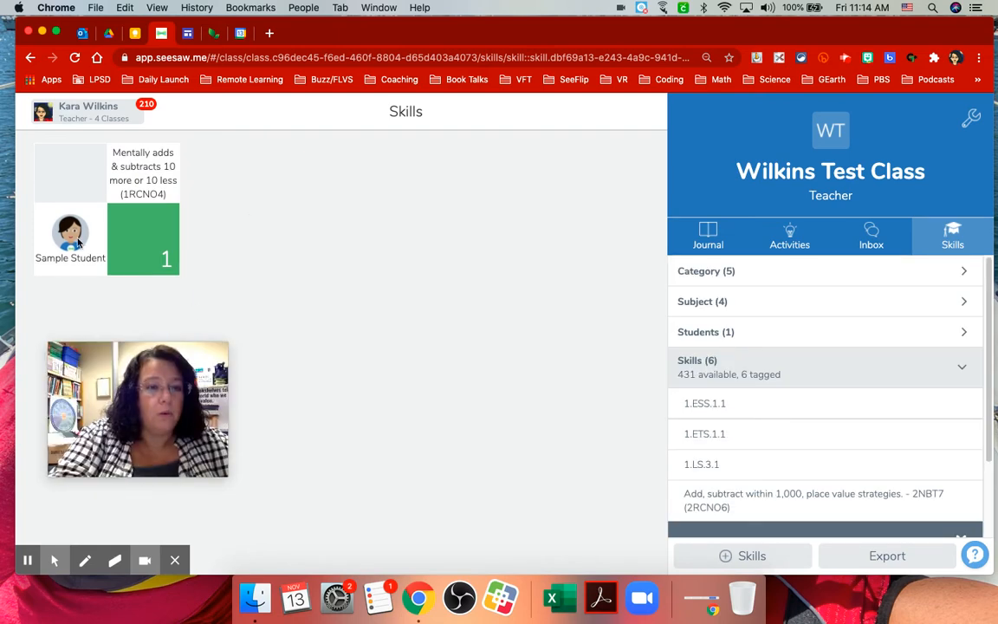
Open the form for creating a new skill, review its fields, and close it without saving
mouse_move(160, 370)
drag(117, 383, 645, 210)
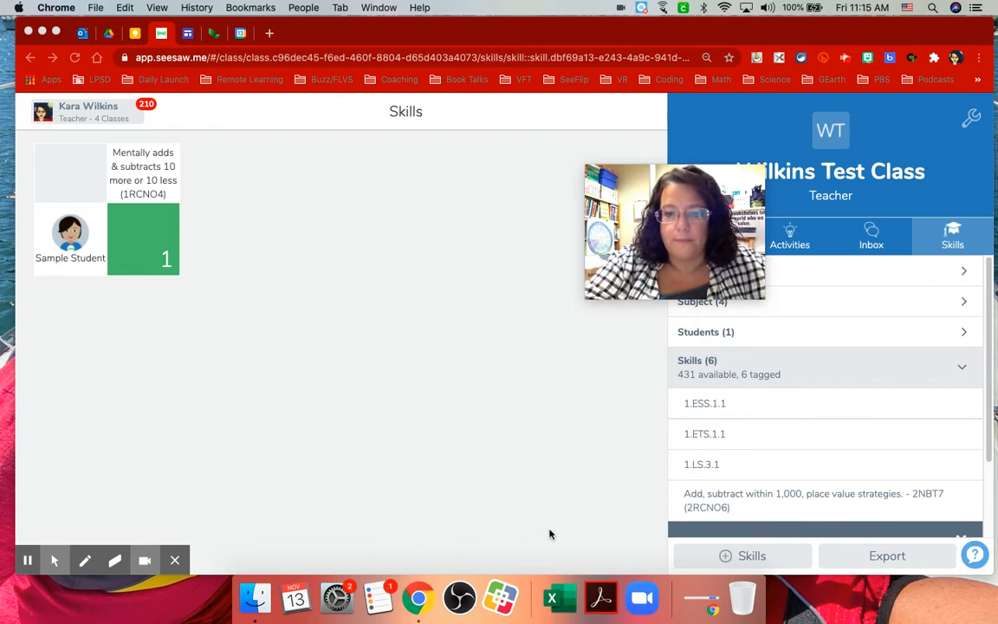
scroll(818, 502, down, 3)
scroll(818, 502, down, 2)
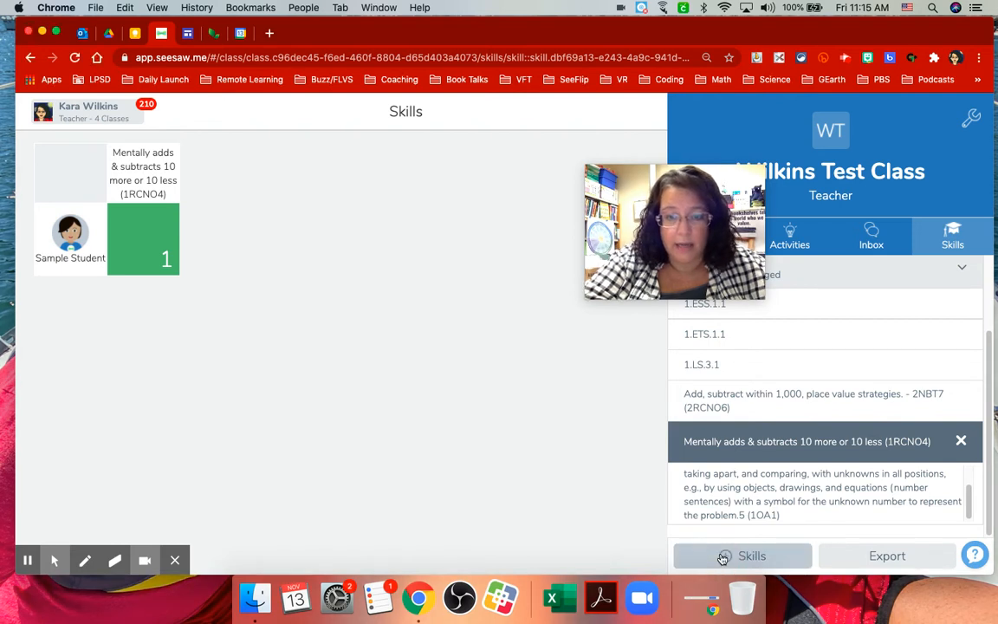
click(723, 557)
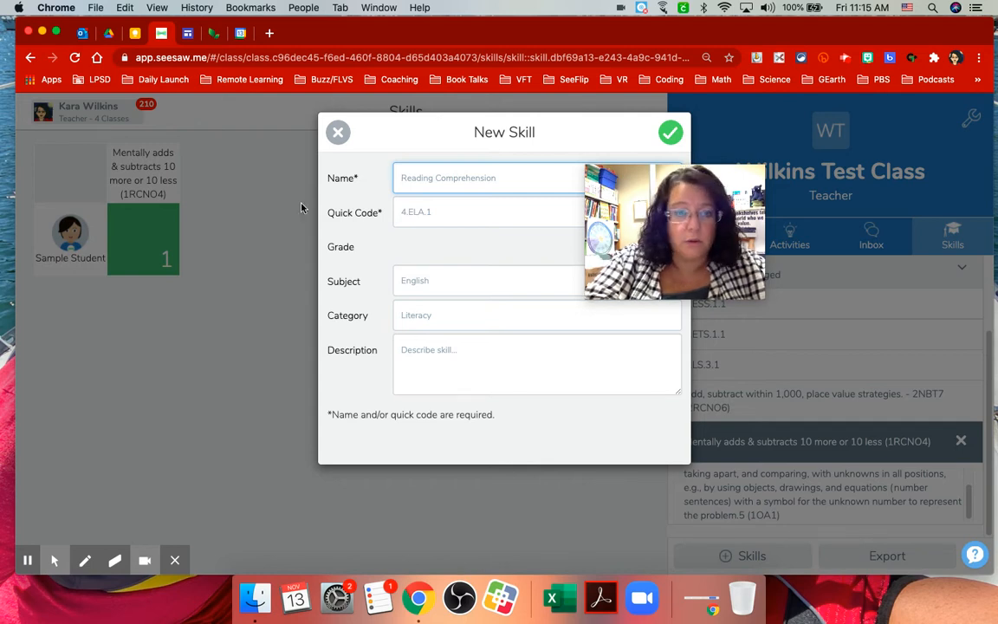
click(338, 132)
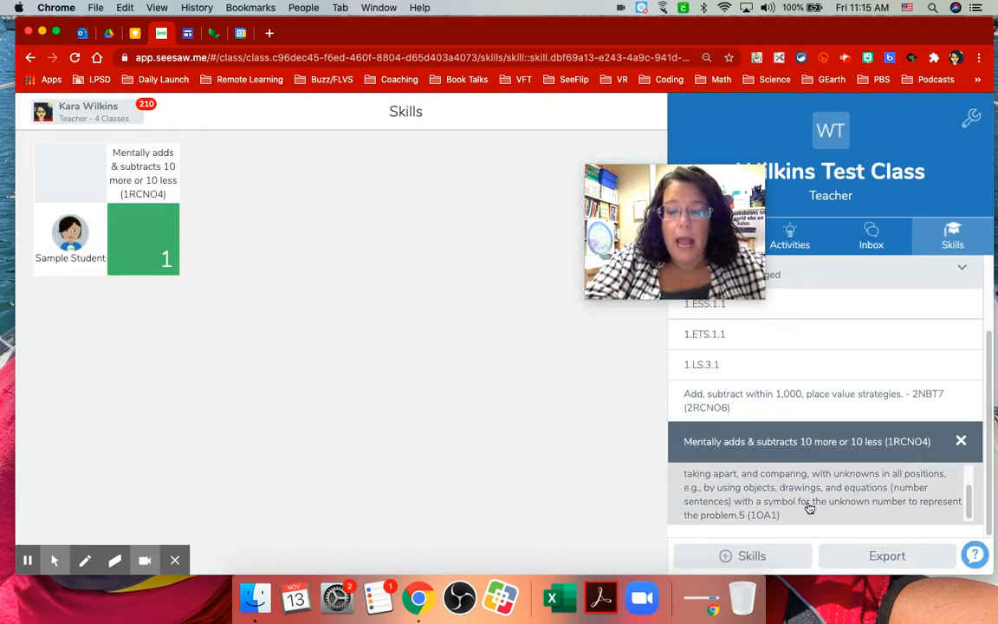
Export the class's skills data as a CSV file and open the downloaded file in Excel
click(908, 563)
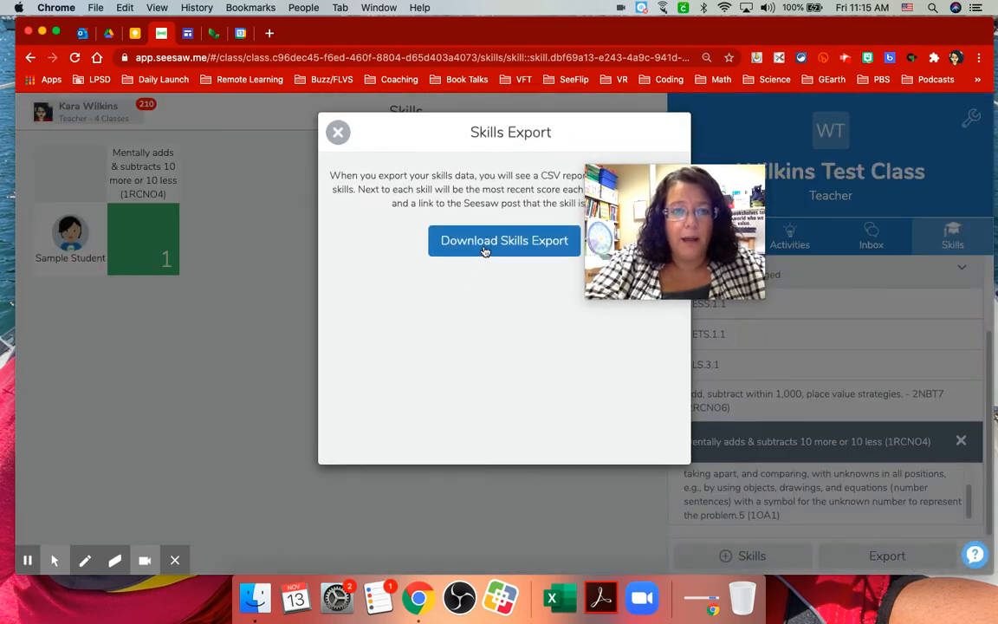
click(485, 247)
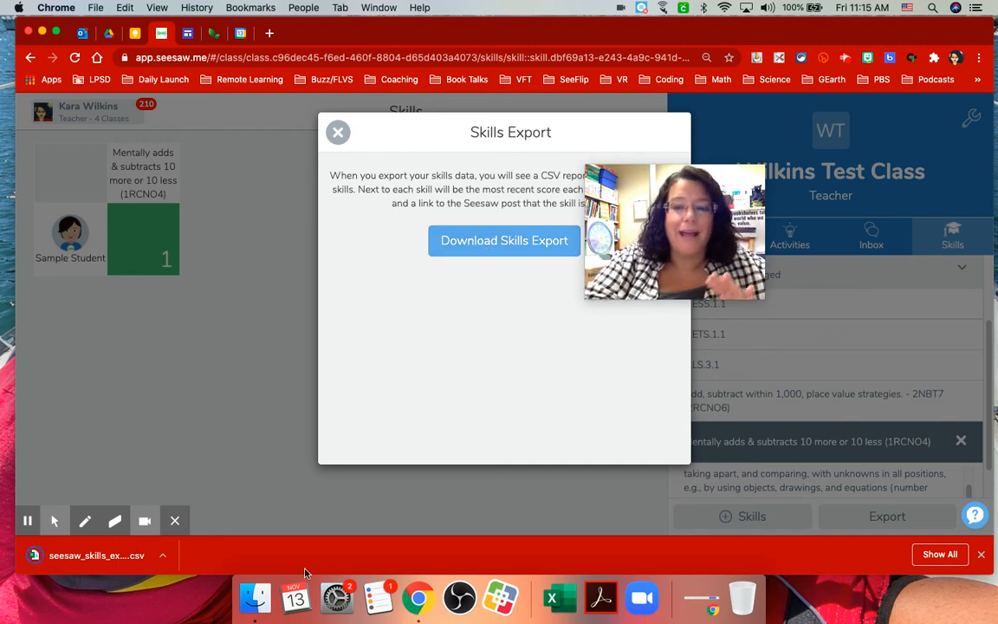
click(96, 562)
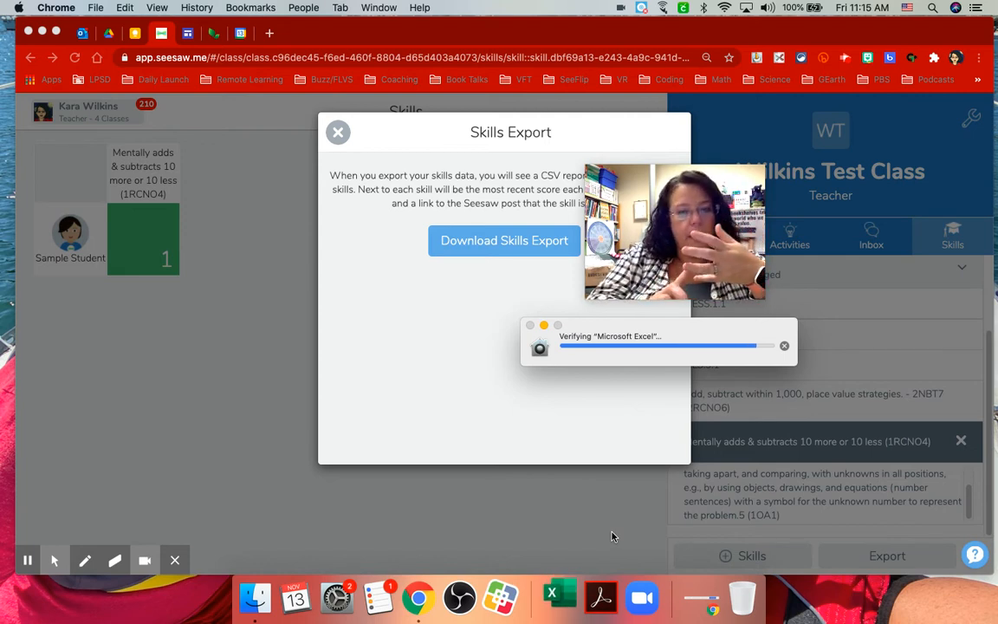
click(30, 561)
click(30, 561)
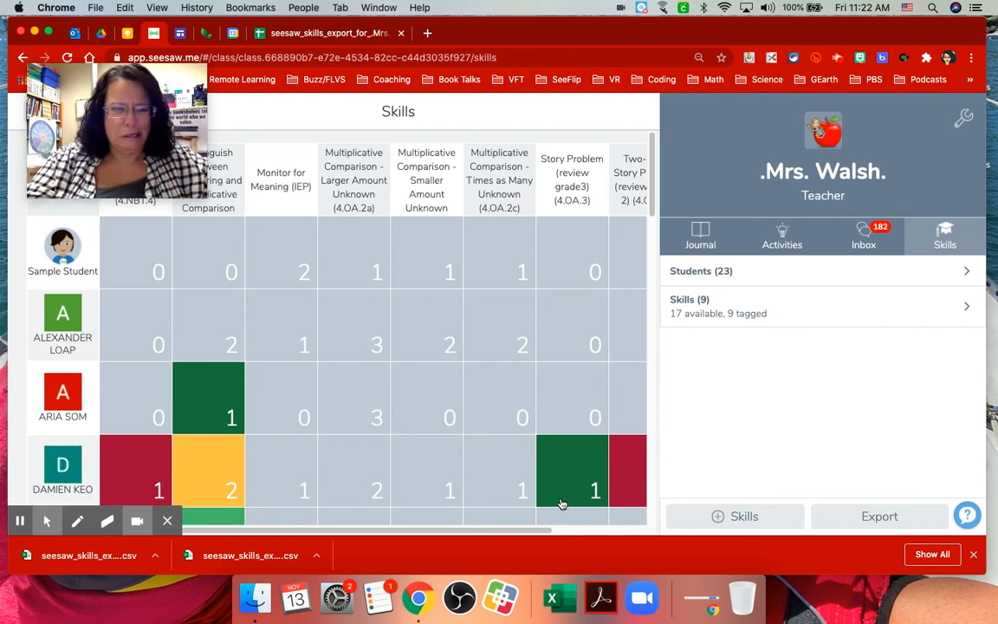
Switch to the exported skills spreadsheet in Google Sheets and fit the width of all columns to their contents
click(357, 37)
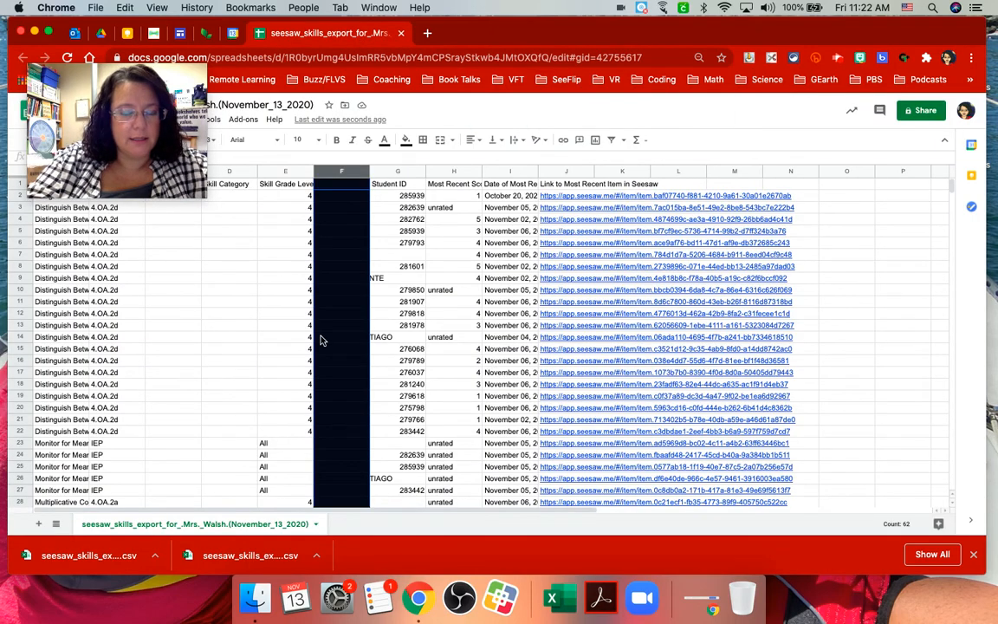
drag(120, 69, 866, 80)
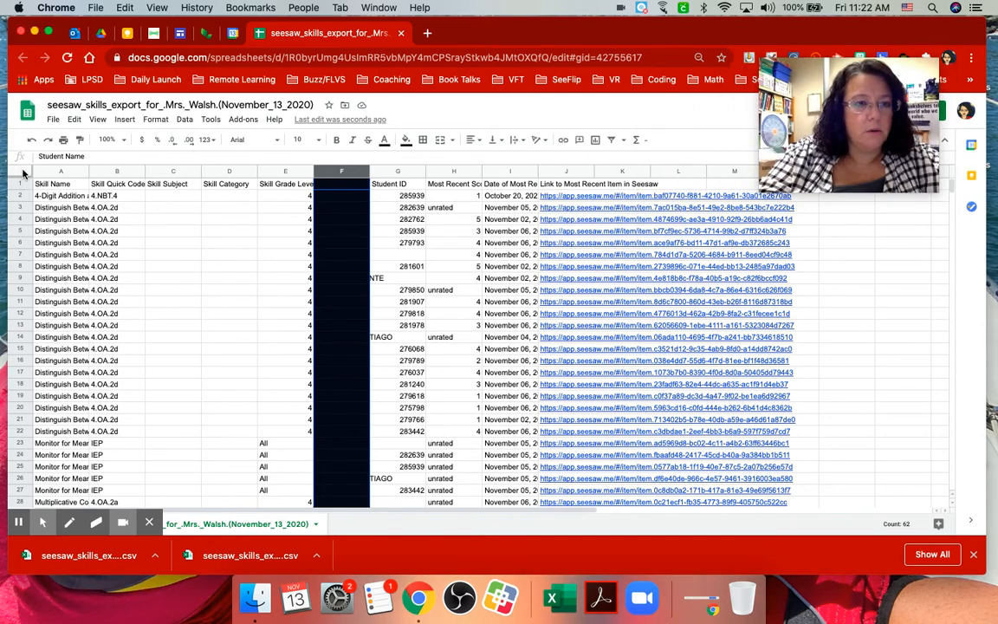
click(23, 173)
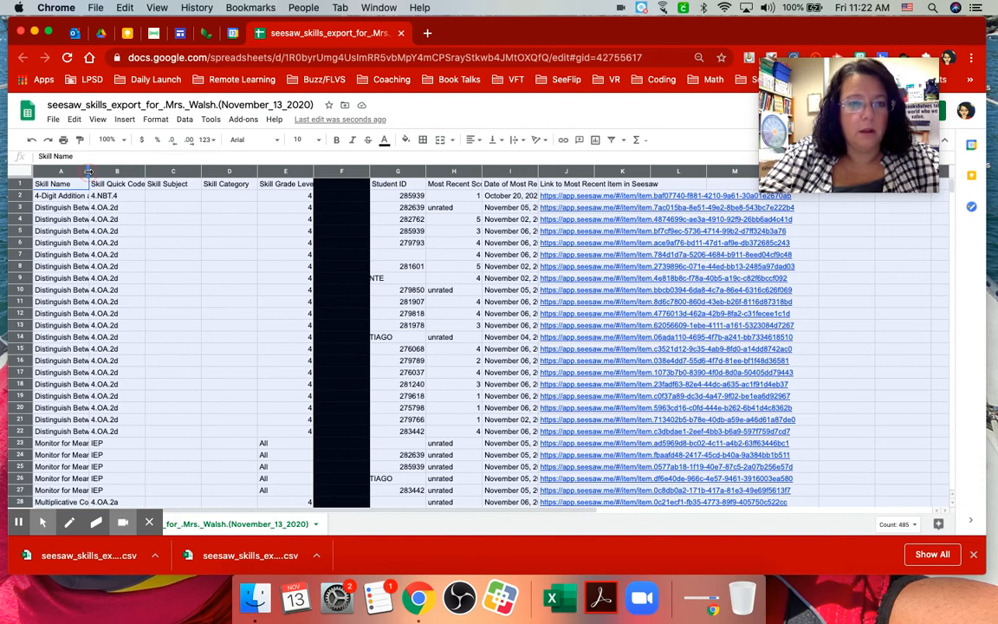
double_click(88, 171)
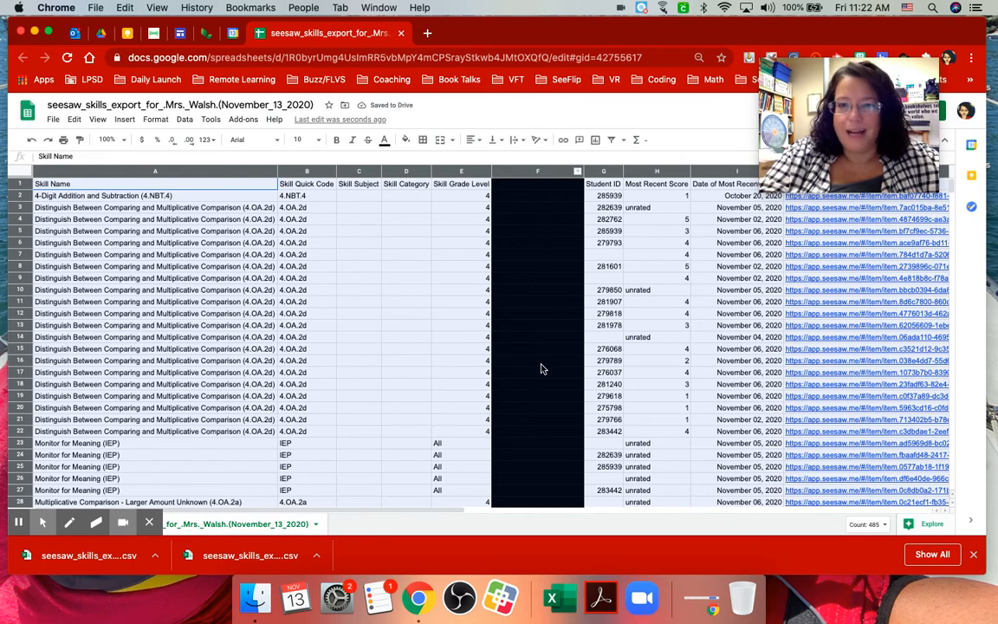
Examine the exported skill names, student IDs, most recent scores, score dates and links to the Seesaw items
scroll(532, 437, down, 13)
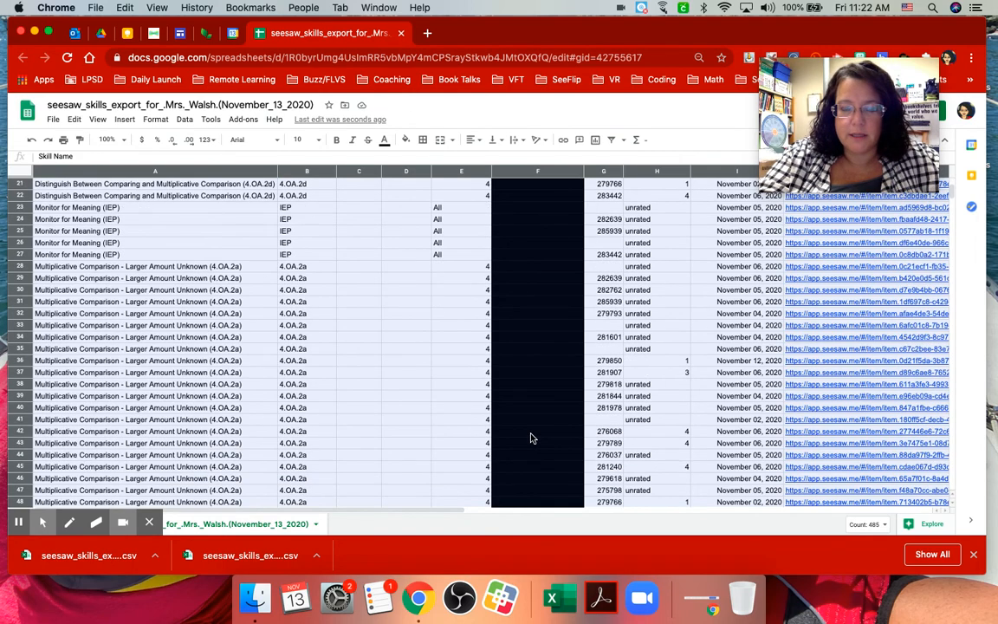
scroll(532, 437, up, 13)
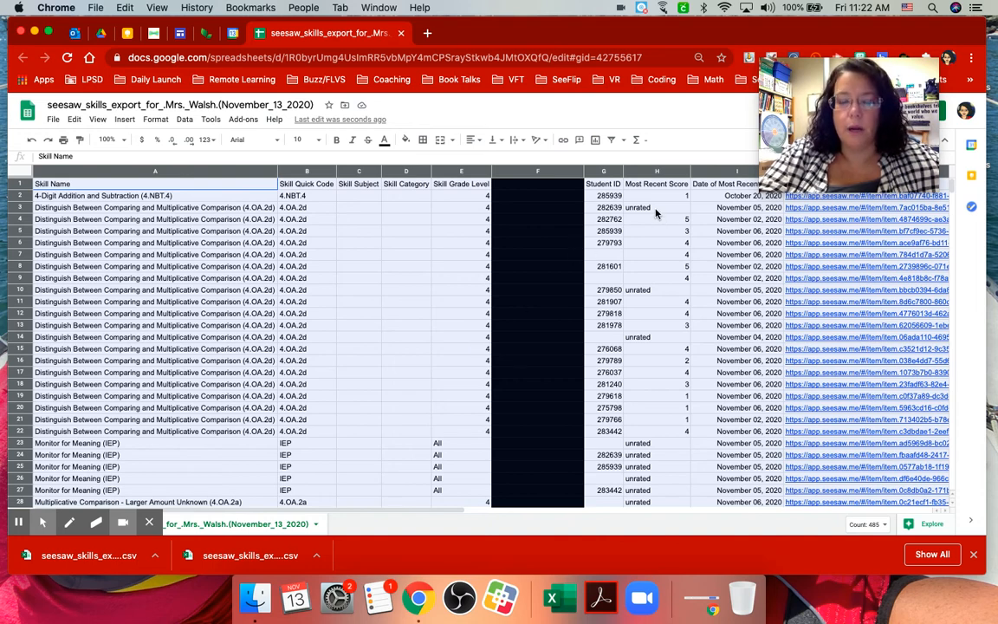
scroll(655, 212, right, 5)
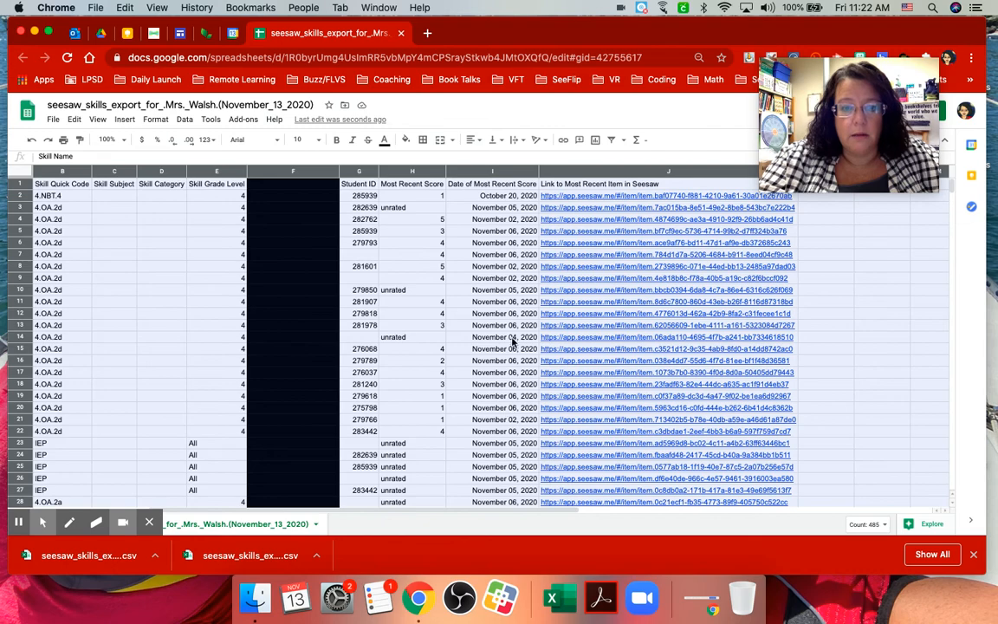
scroll(511, 364, down, 5)
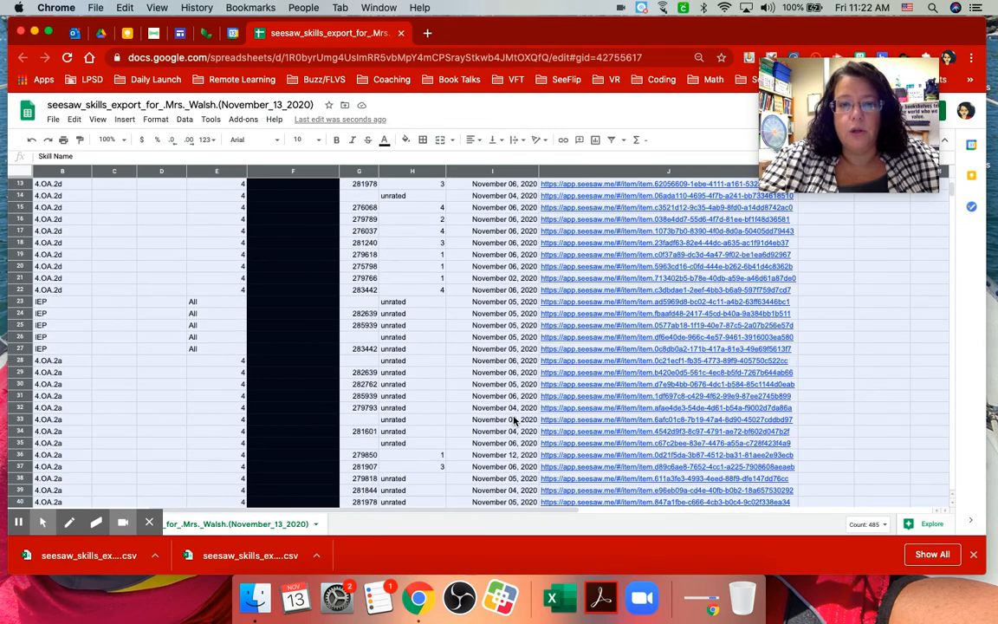
scroll(514, 420, up, 5)
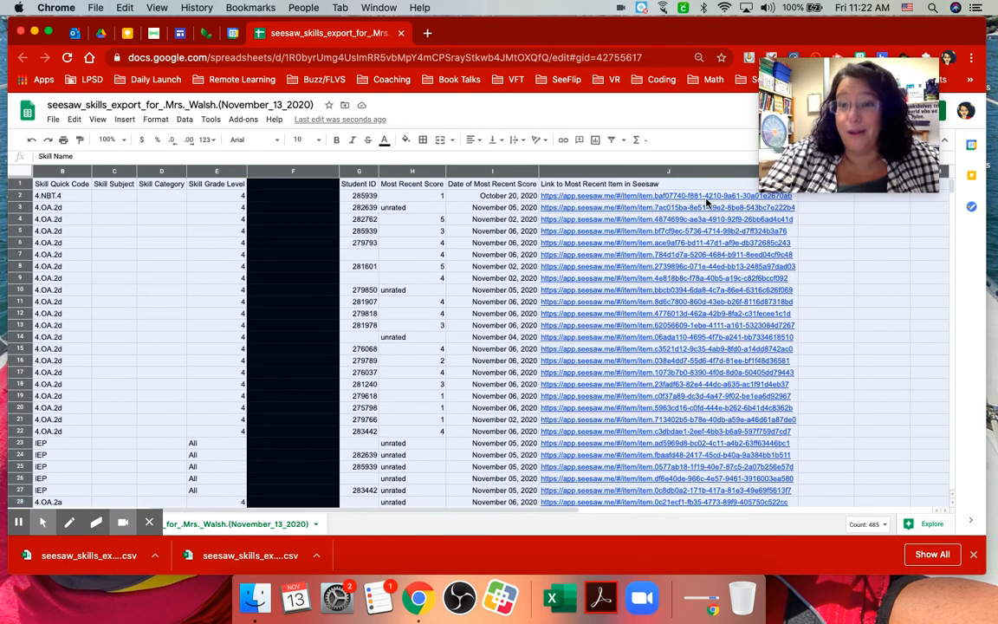
mouse_move(706, 200)
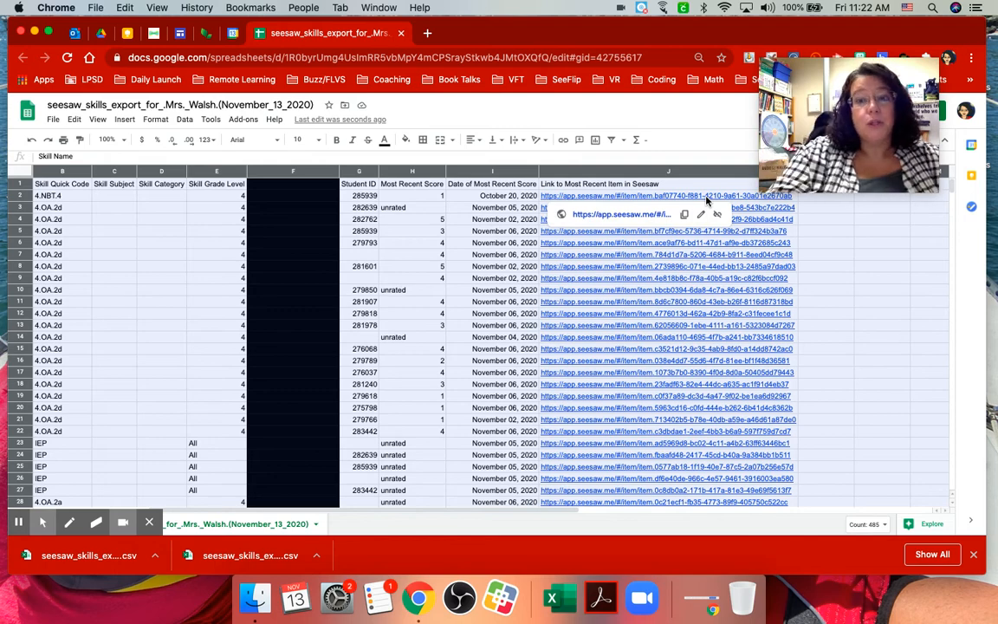
scroll(582, 331, left, 5)
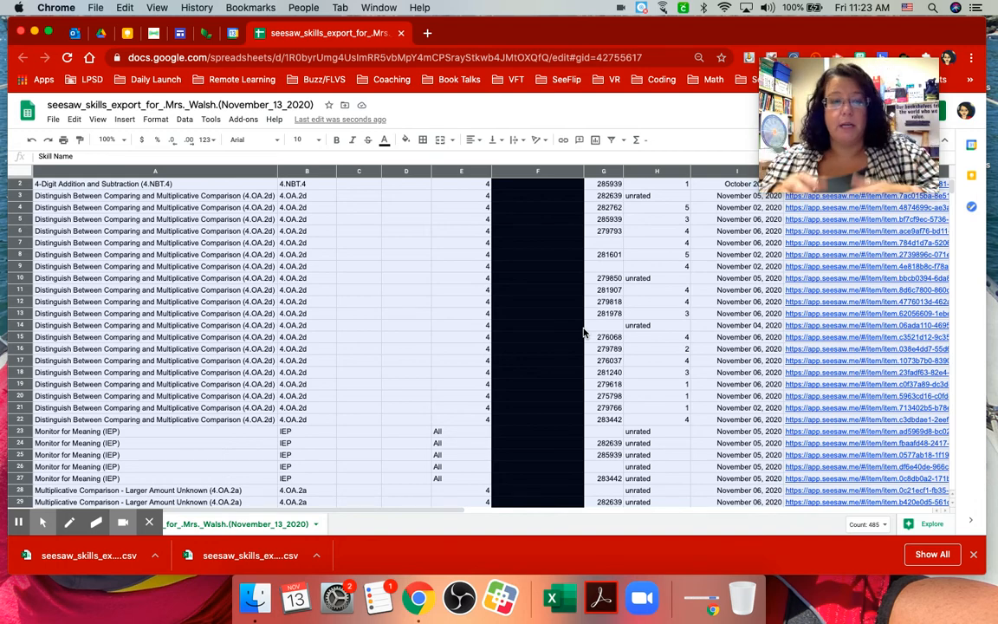
Return to the class's skills grid in Seesaw and look across its color-coded skill columns
click(154, 33)
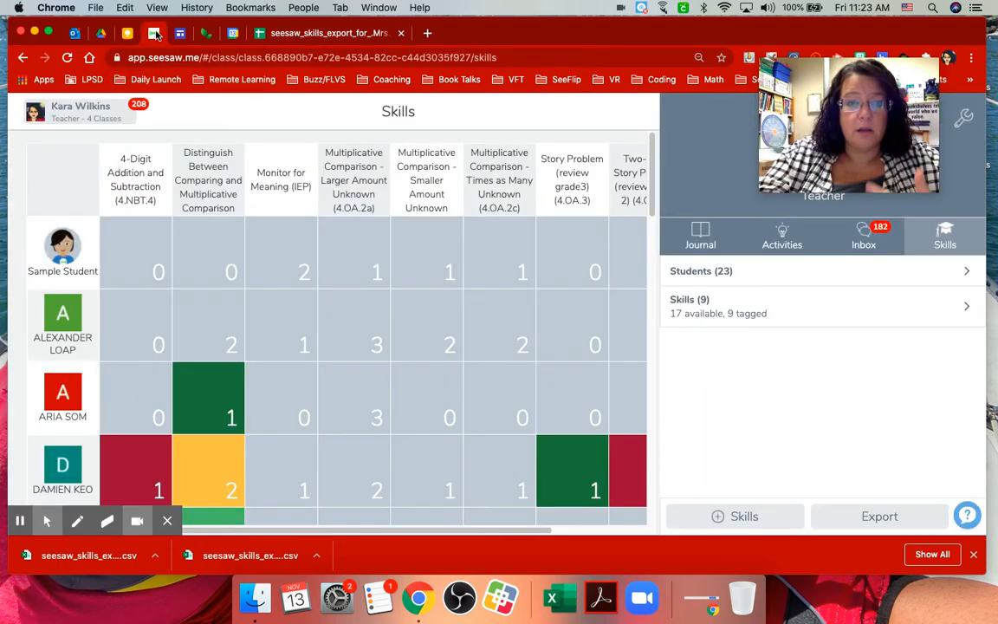
scroll(207, 407, right, 3)
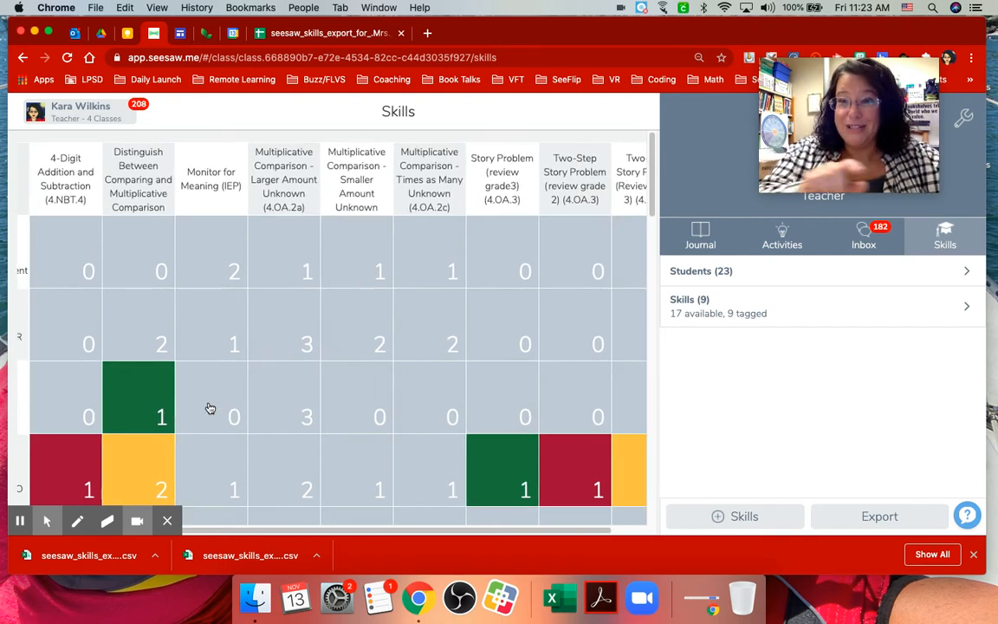
drag(856, 127, 832, 155)
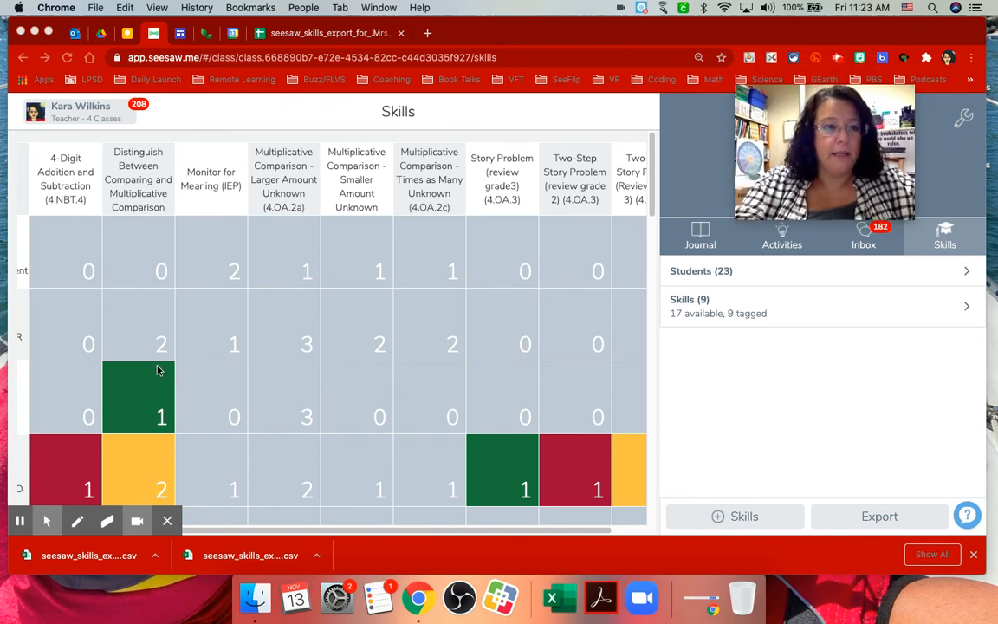